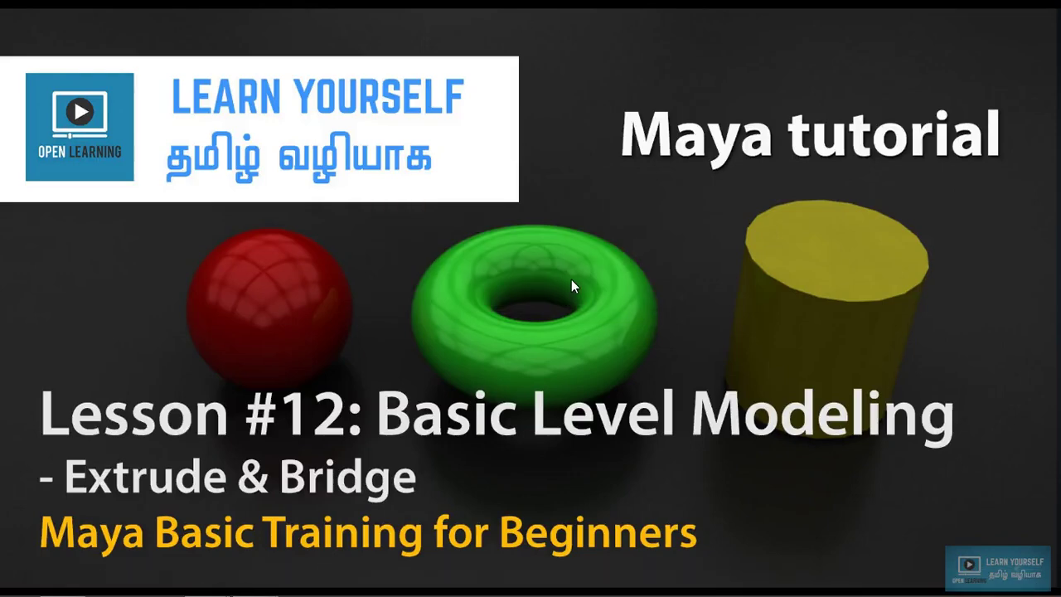
- Leave the title slide and bring up the empty Maya 2014 perspective scene
key("alt+Tab")
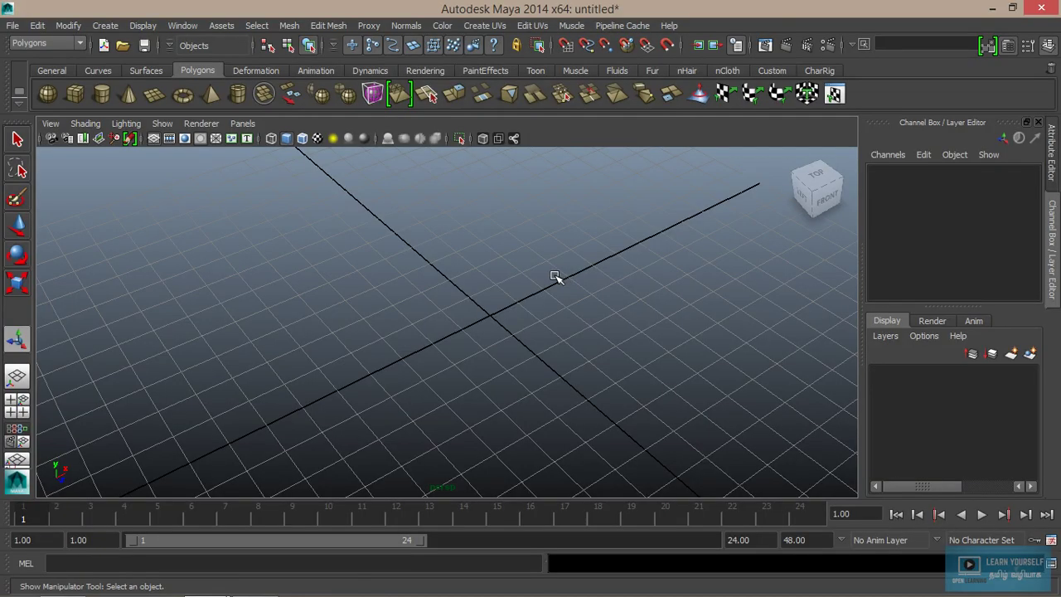
- Create a polygon cube from the shelf and zoom the view in on it
left_click(74, 94)
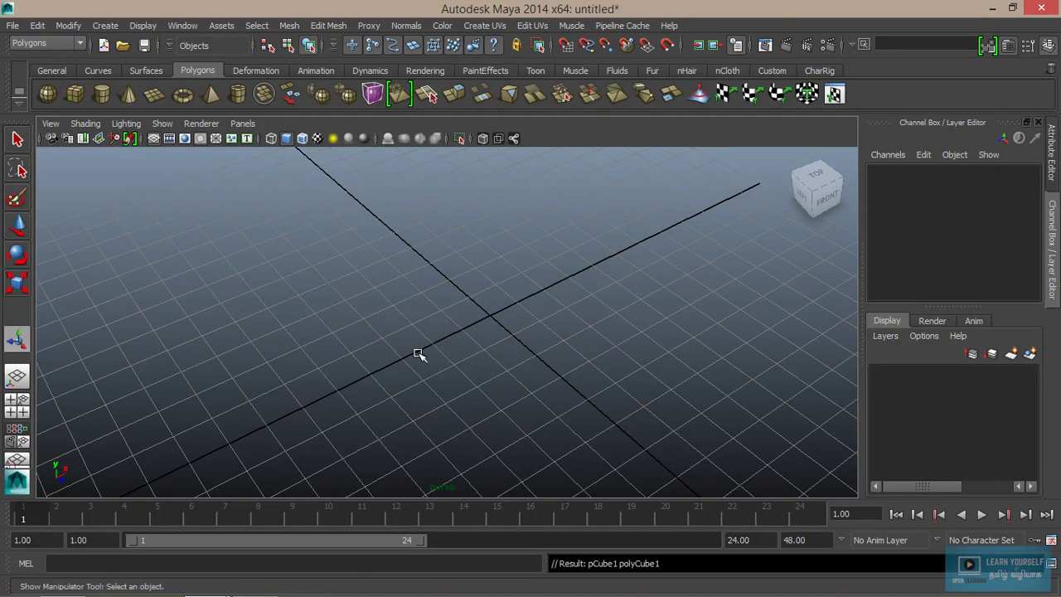
left_click_drag(385, 342, 431, 310, "alt")
right_click_drag(431, 310, 650, 407, "alt")
middle_click_drag(649, 407, 436, 362, "alt")
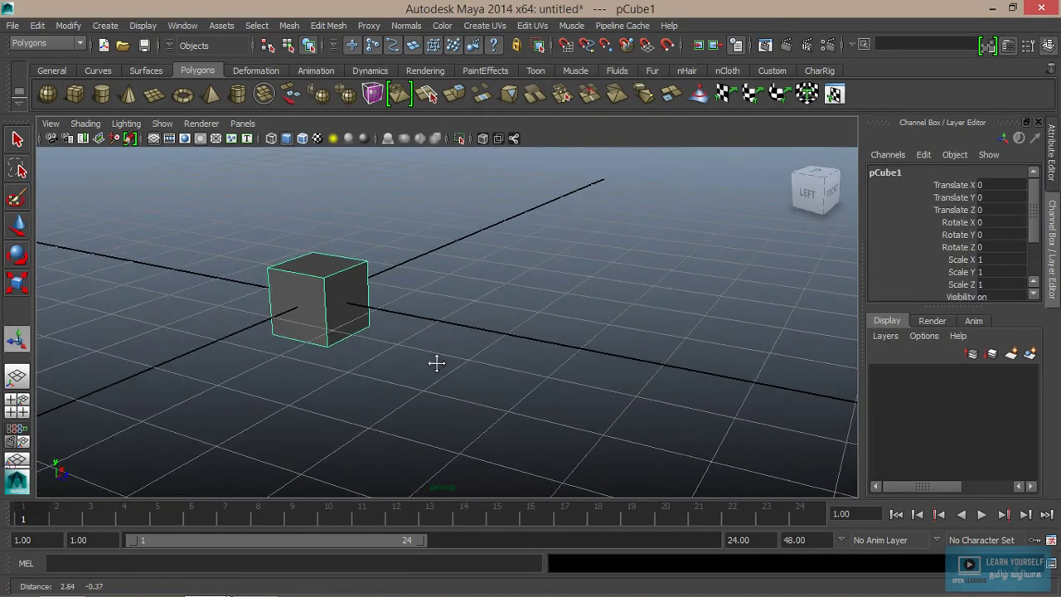
right_click_drag(436, 362, 435, 377, "alt")
left_click_drag(434, 377, 575, 334, "alt")
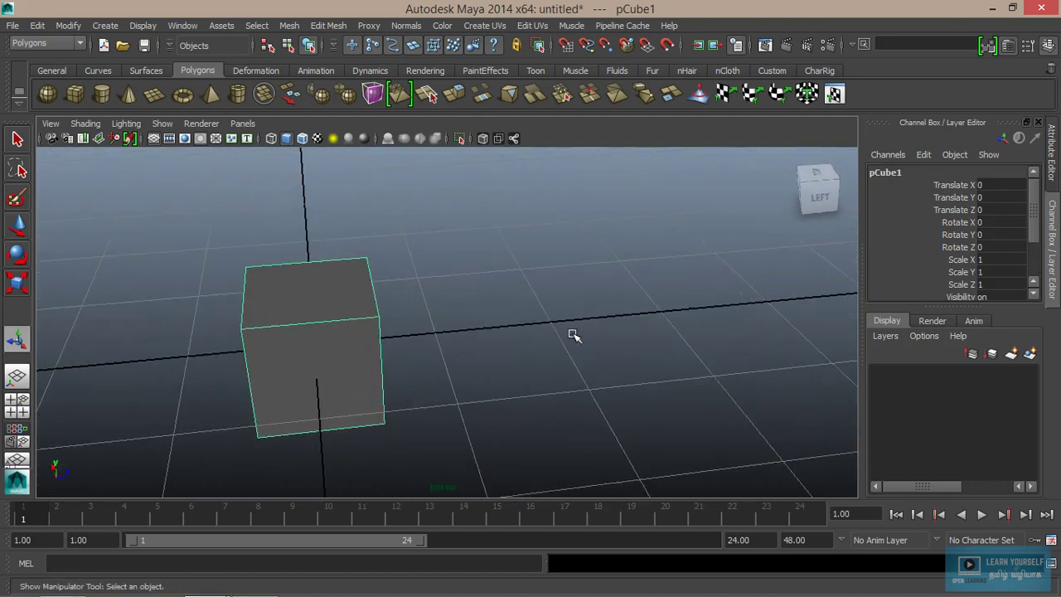
scroll(1024, 213, "down", 3)
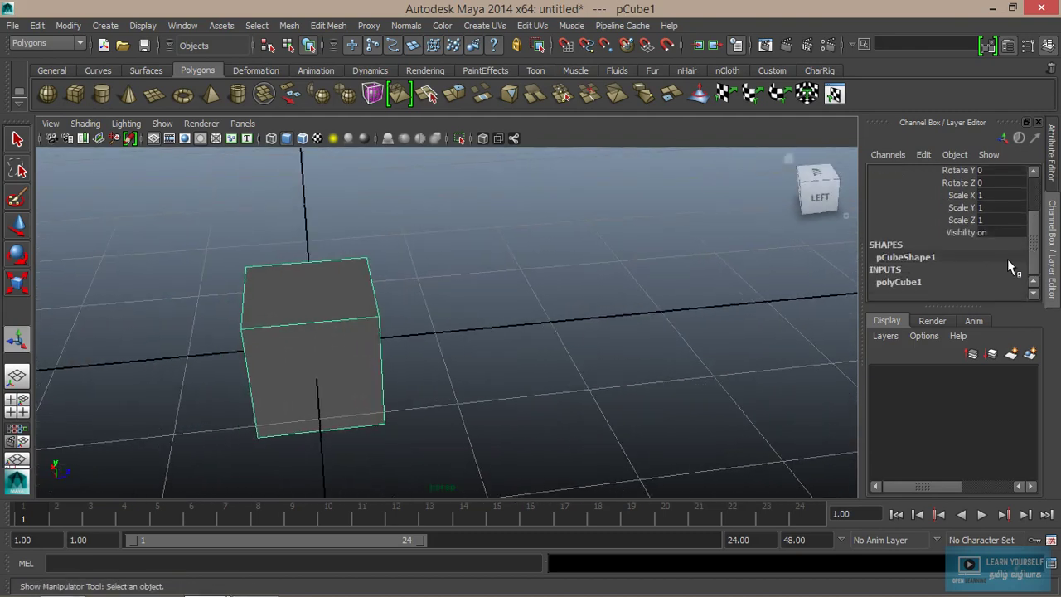
- Set polyCube1's Subdivisions Width, Height and Depth to 3
left_click(888, 283)
left_click_drag(1038, 222, 1038, 261)
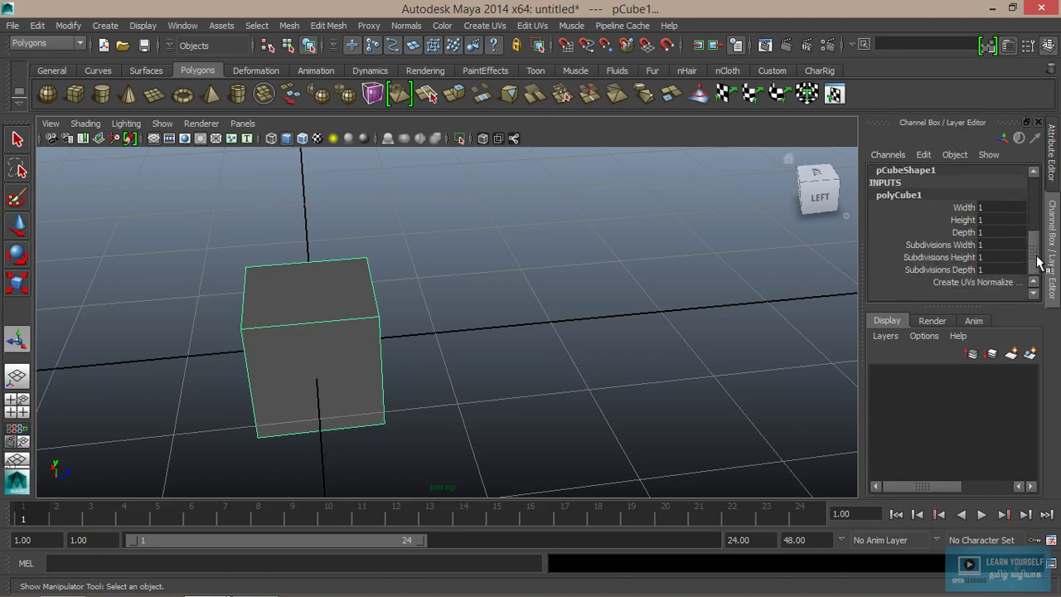
left_click_drag(943, 247, 943, 272)
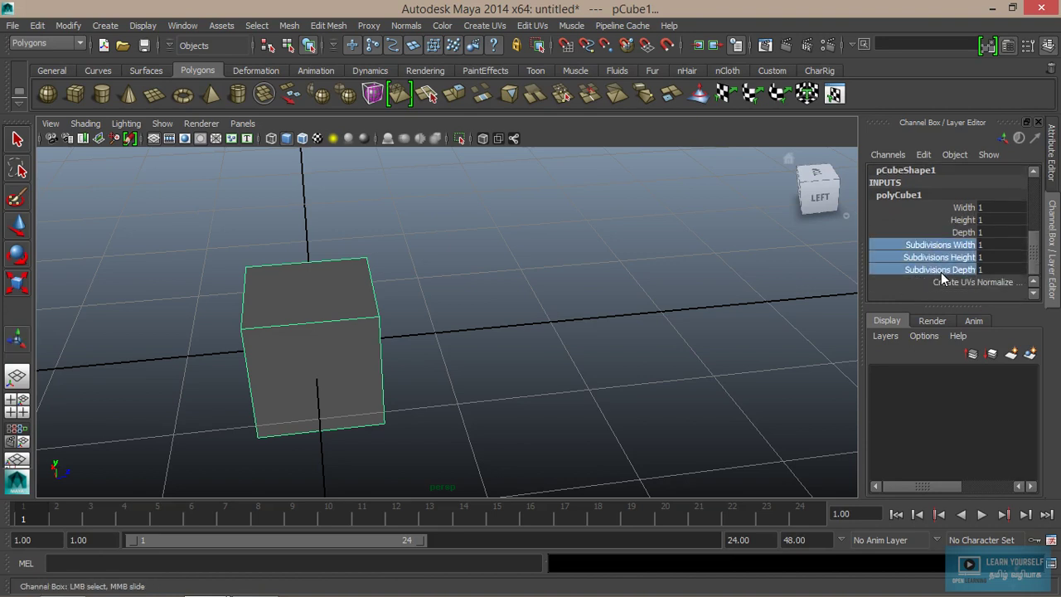
mouse_move(398, 304)
middle_mouse_down()
mouse_move(478, 296)
mouse_move(415, 304)
middle_mouse_up()
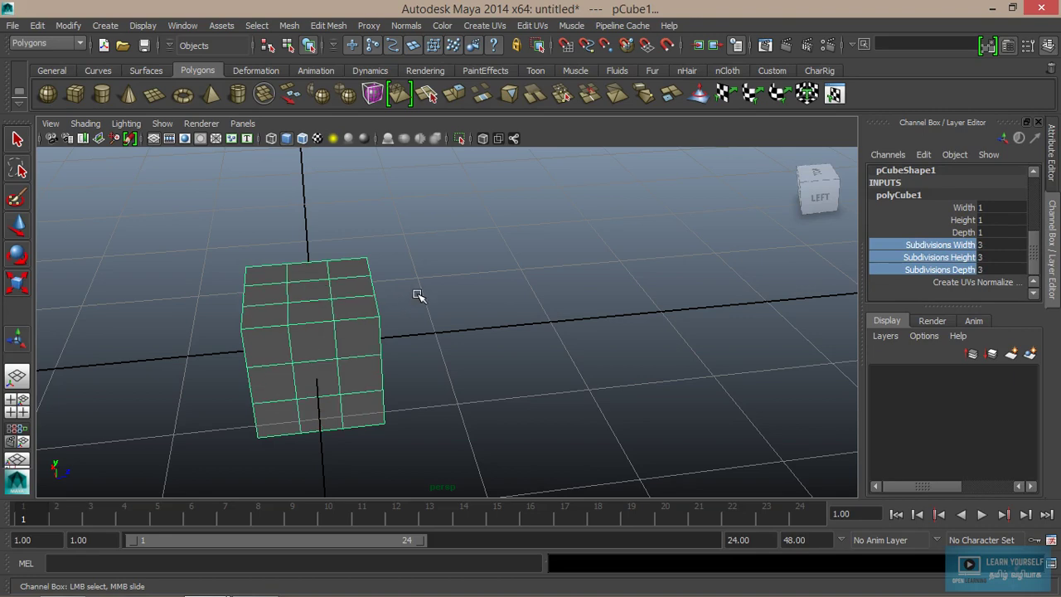
left_click_drag(418, 296, 390, 340, "alt")
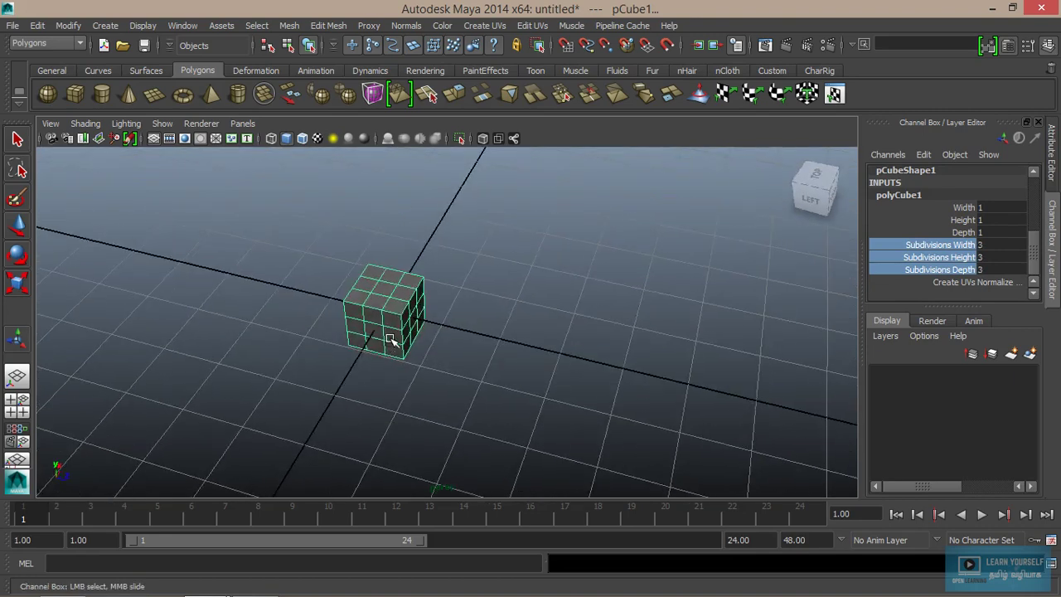
- Bring up the save options and close them without saving
key("ctrl+s")
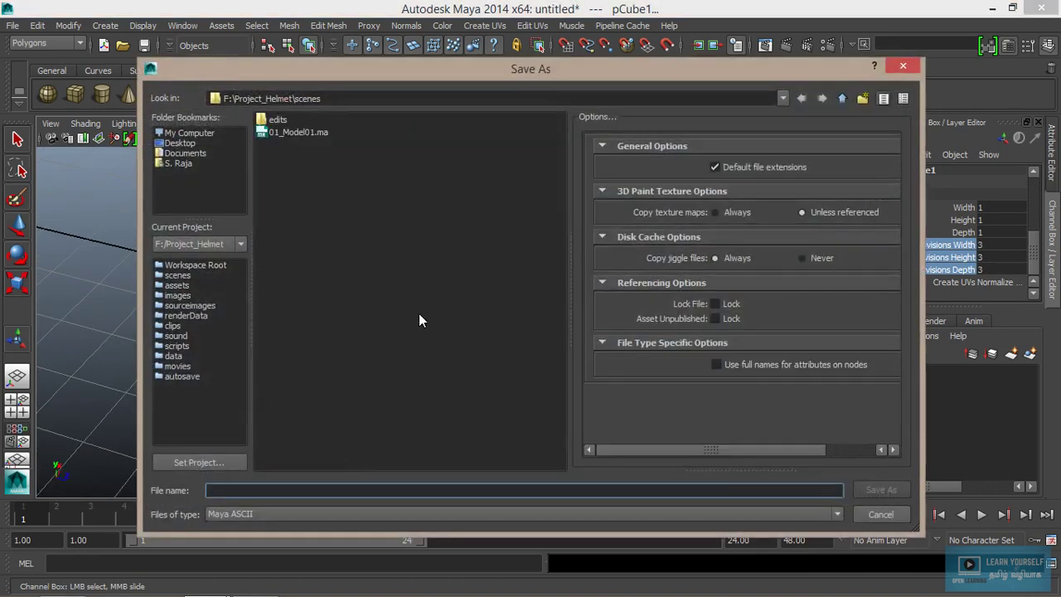
left_click(880, 515)
left_click(377, 297)
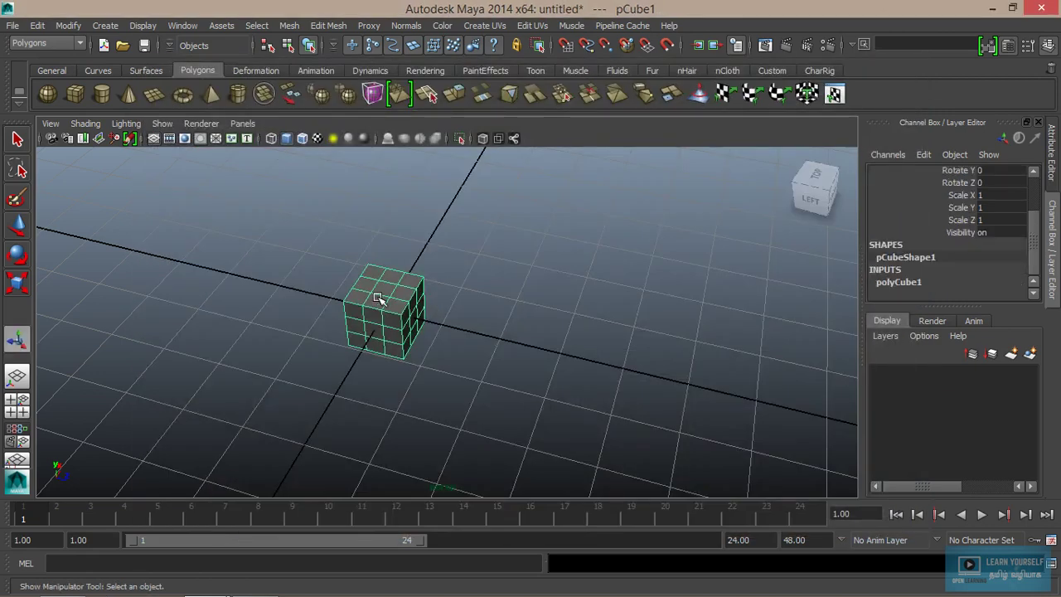
- Duplicate the cube and move pCube2 about 2.8 units along Z
key("ctrl+d")
key("w")
left_click_drag(438, 334, 600, 362)
right_click_drag(413, 361, 569, 396, "alt")
left_click_drag(569, 396, 639, 343, "alt")
right_click_drag(639, 343, 505, 405, "alt")
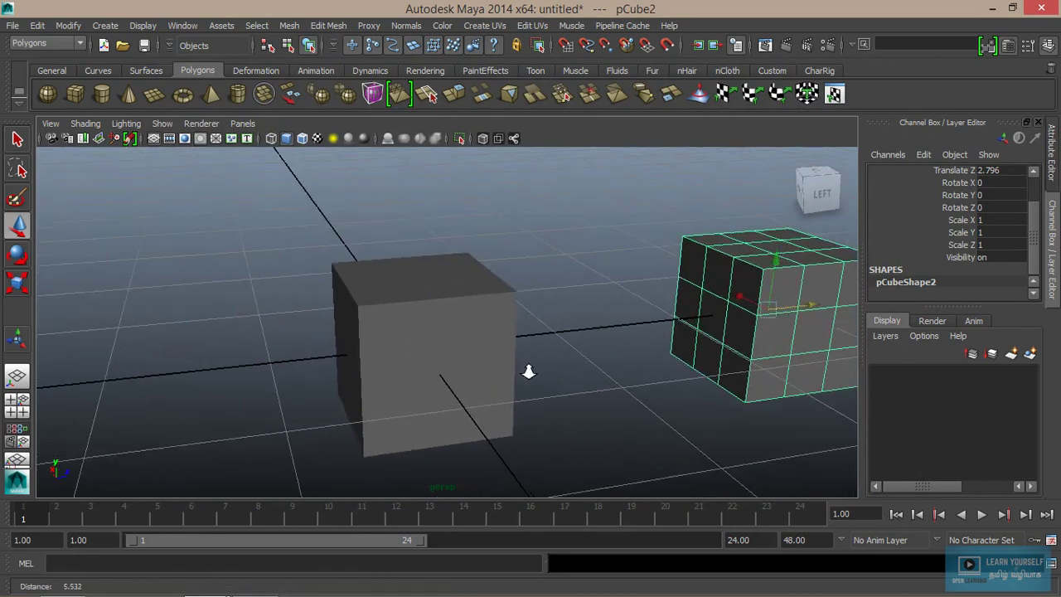
- Select the centre top face of the original cube, pCube1
left_click(409, 320)
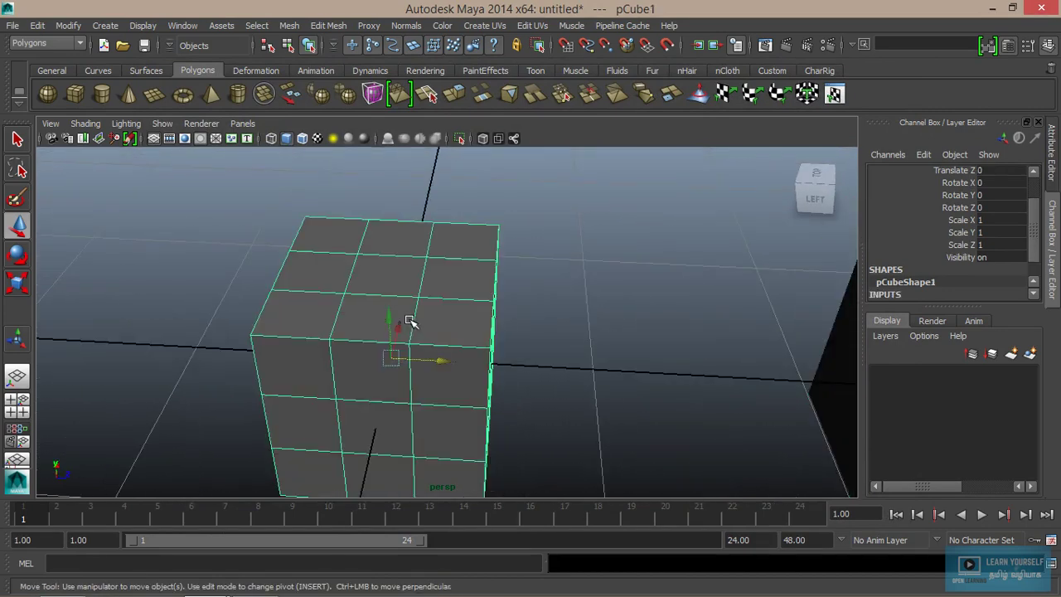
right_click_drag(373, 310, 460, 351, "alt")
left_click_drag(460, 351, 386, 311, "alt")
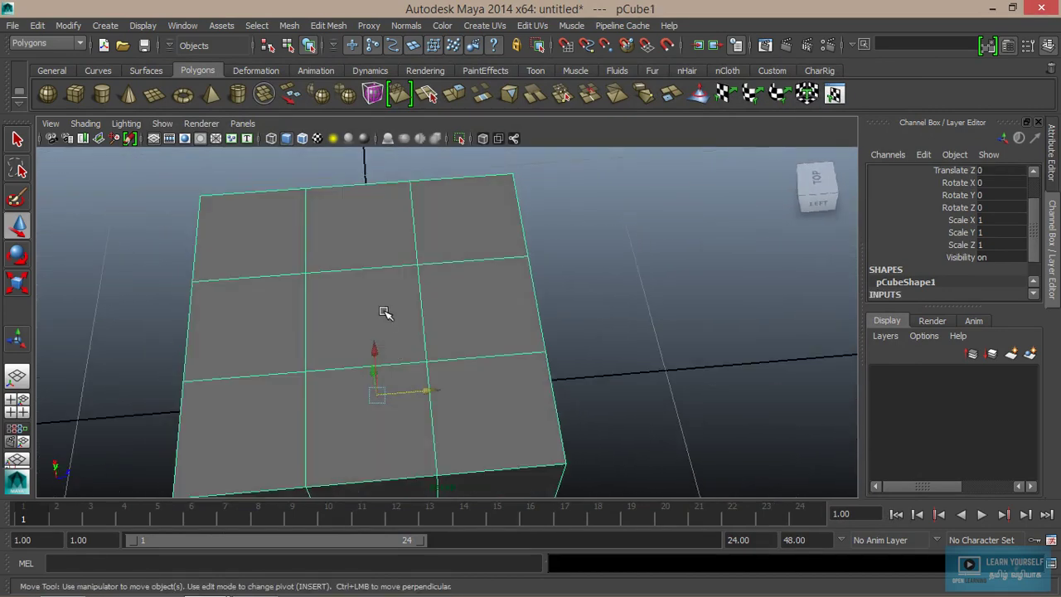
right_click_drag(387, 312, 389, 284)
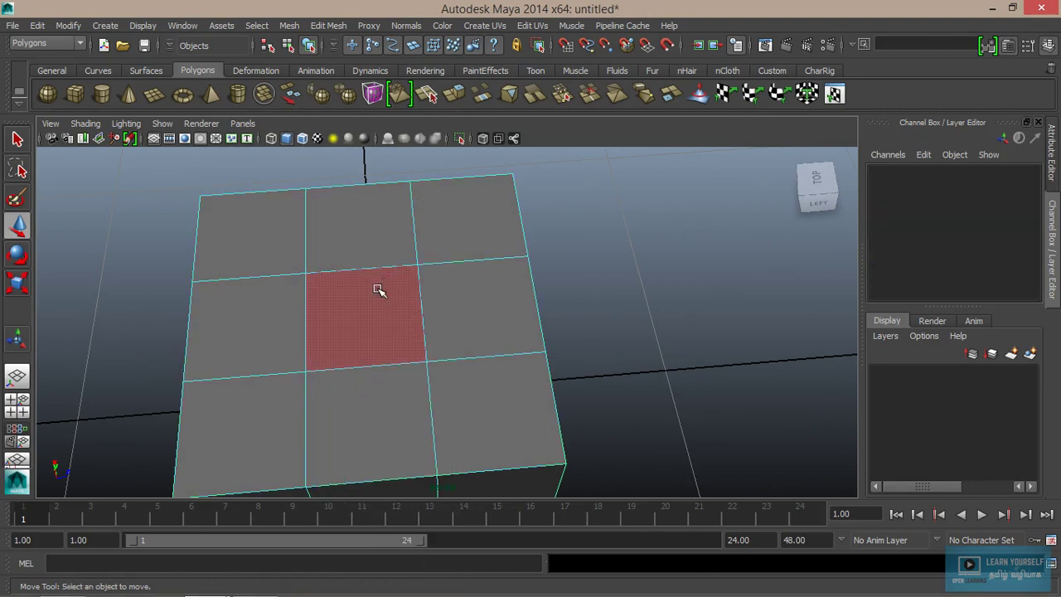
left_click(378, 289)
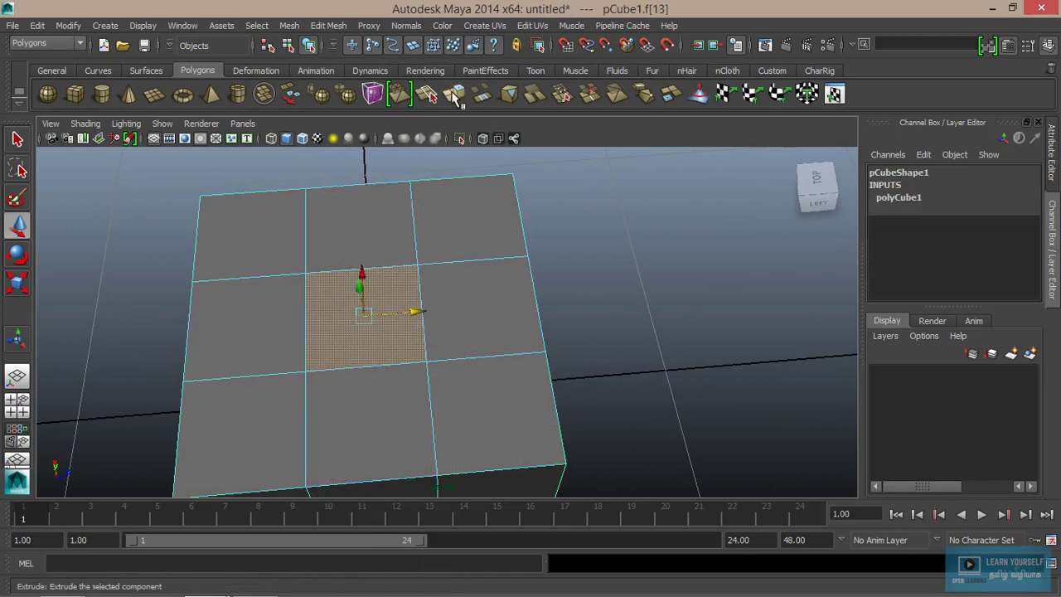
- Extrude pCube1's centre top face and pull it up about 0.75 units
left_click(327, 25)
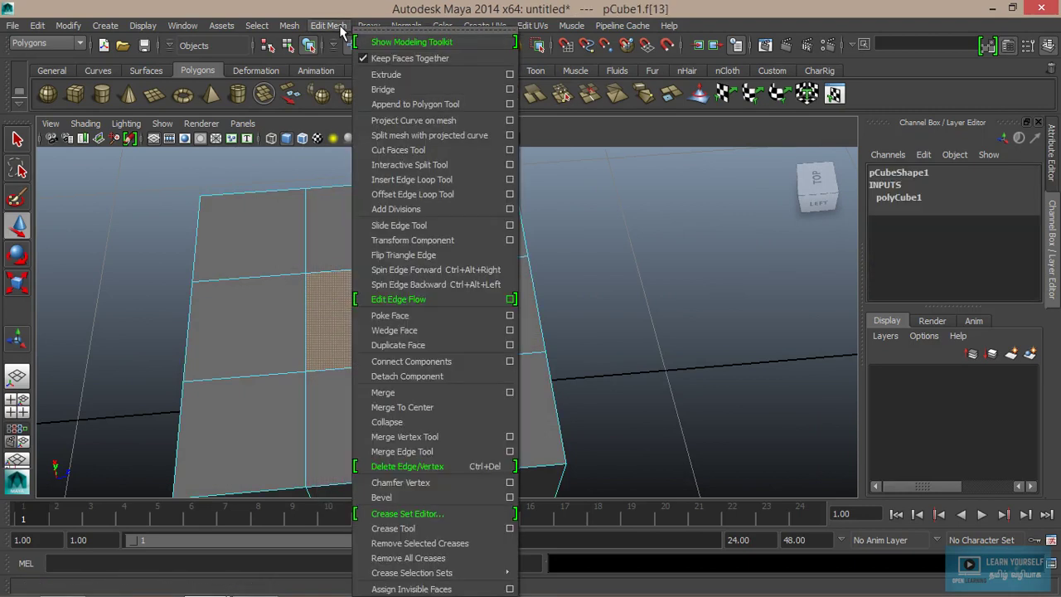
left_click(384, 76)
left_click_drag(429, 275, 369, 255, "alt")
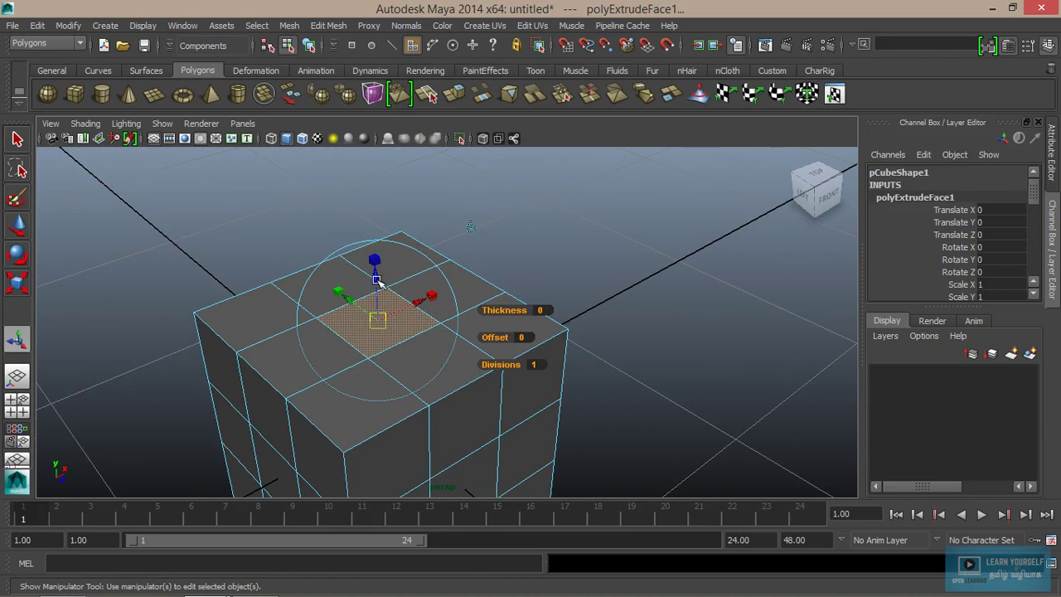
left_click_drag(374, 341, 505, 344, "alt")
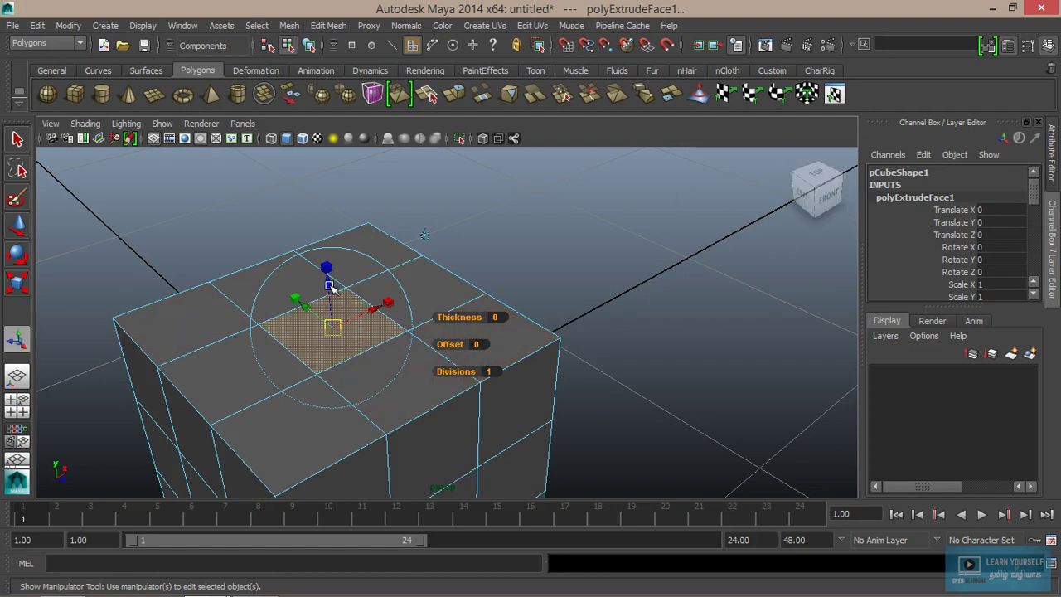
left_click_drag(328, 269, 325, 211)
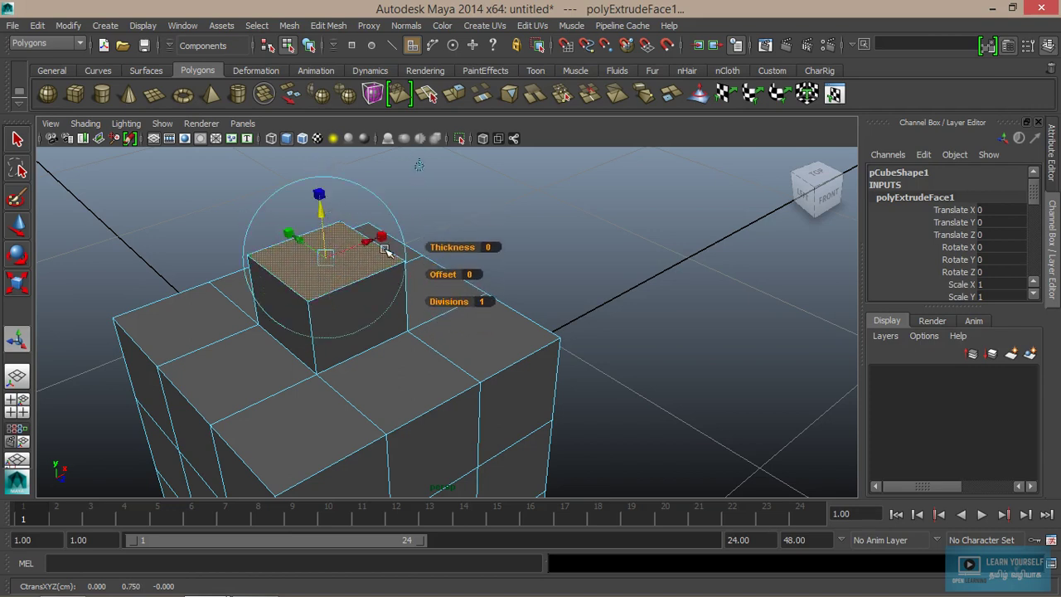
left_click_drag(375, 244, 365, 263)
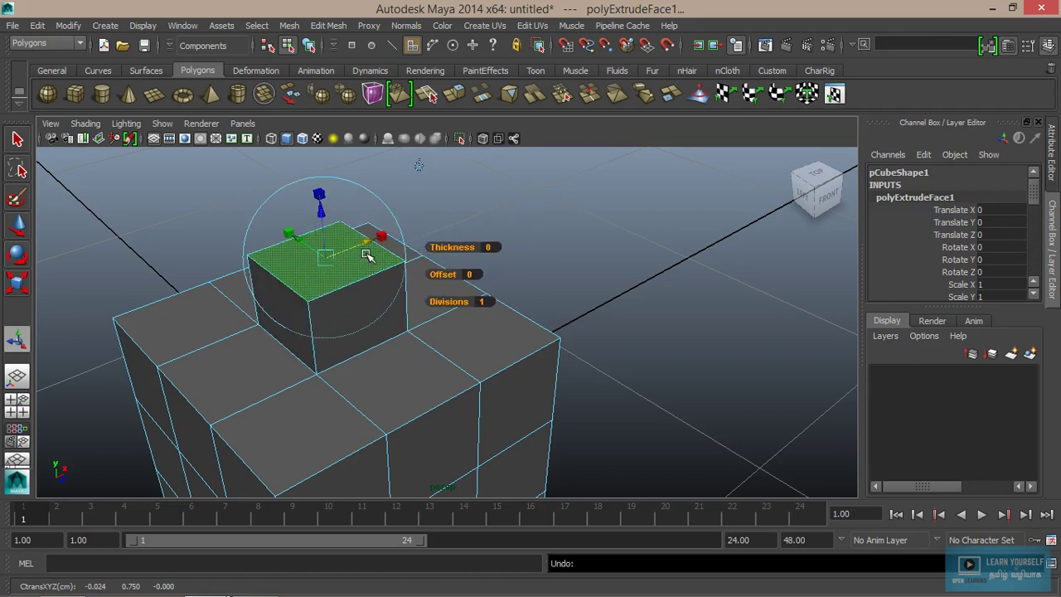
- Adjust the extruded face's height and shrink it to taper the block
left_click_drag(287, 332, 397, 321, "alt")
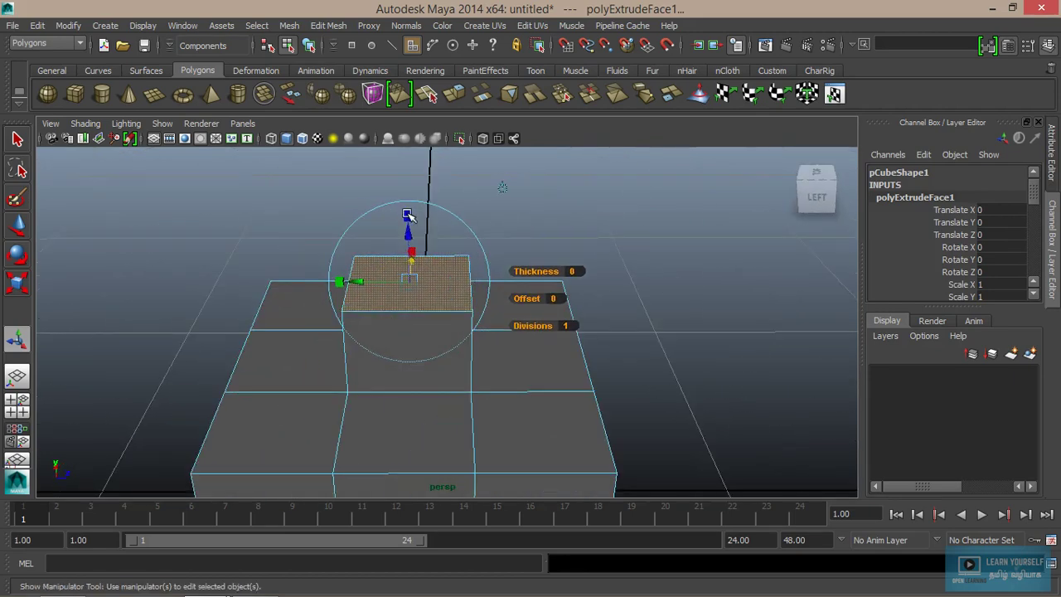
left_click(407, 215)
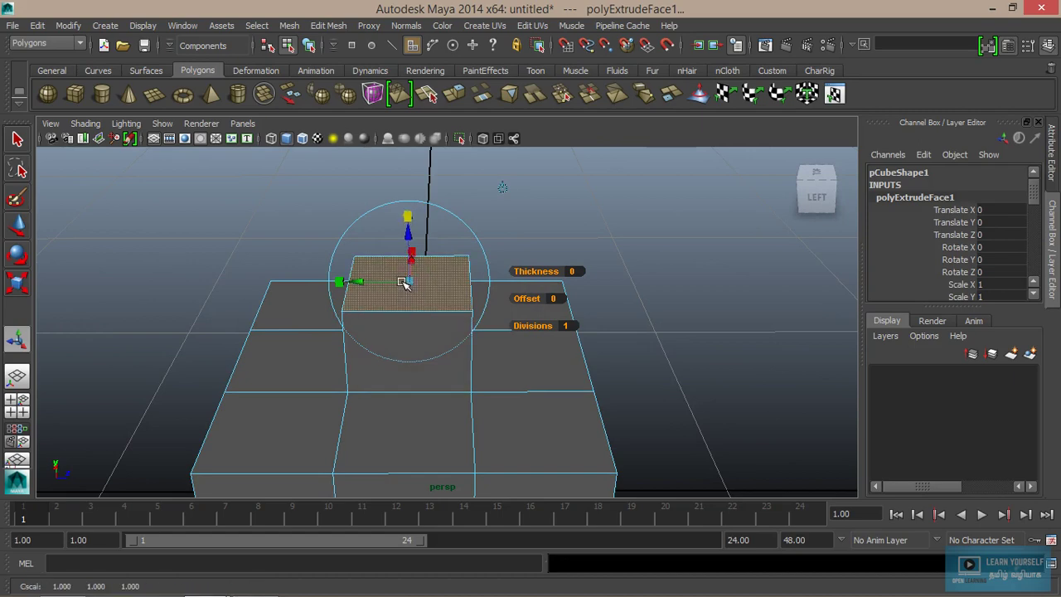
left_click(409, 282)
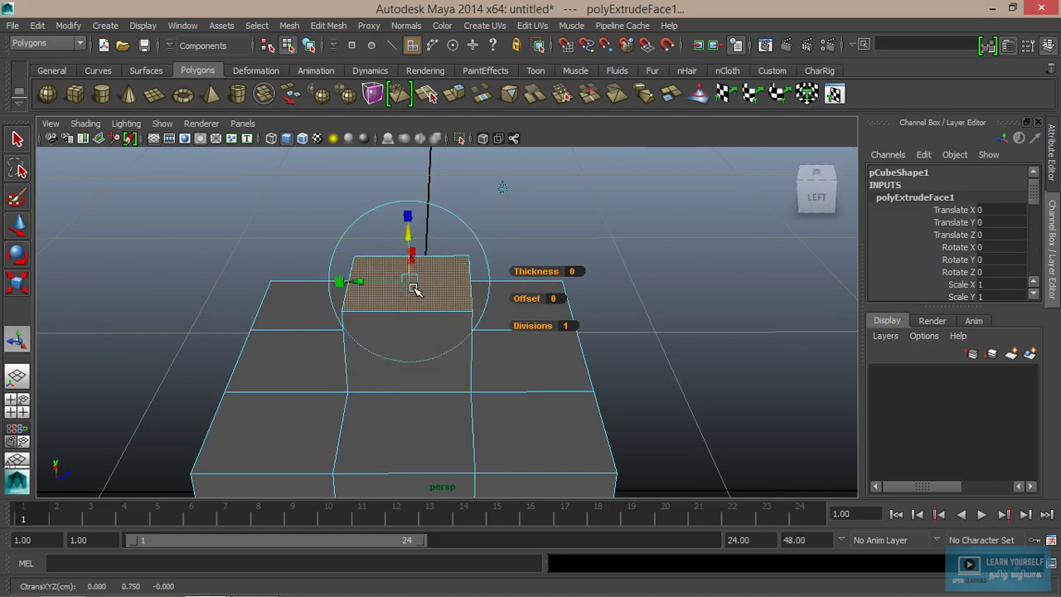
right_click_drag(414, 288, 474, 322, "alt")
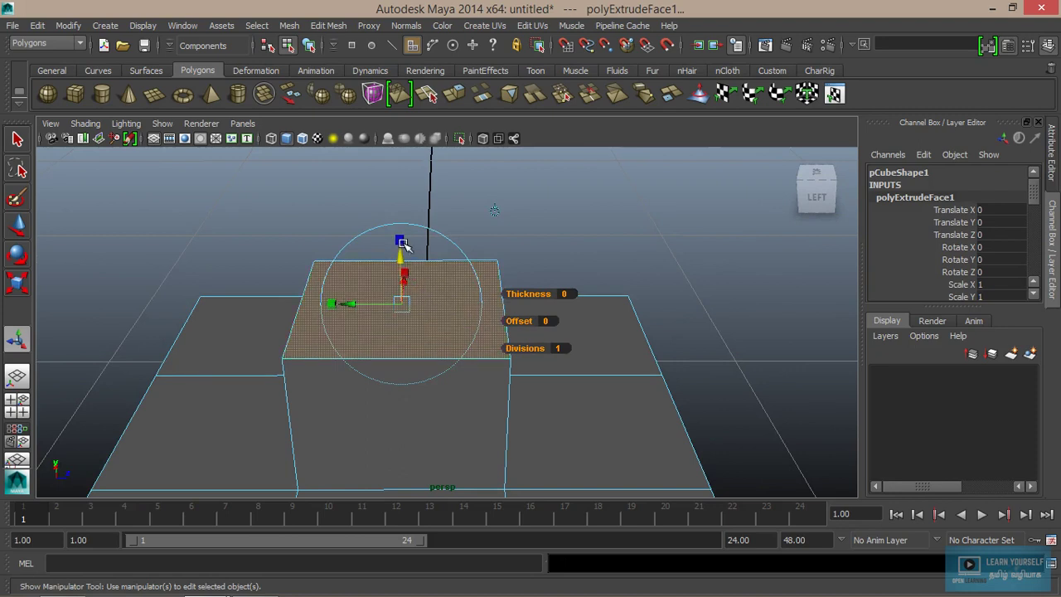
mouse_move(402, 249)
left_mouse_down()
mouse_move(403, 303)
mouse_move(402, 255)
left_mouse_up()
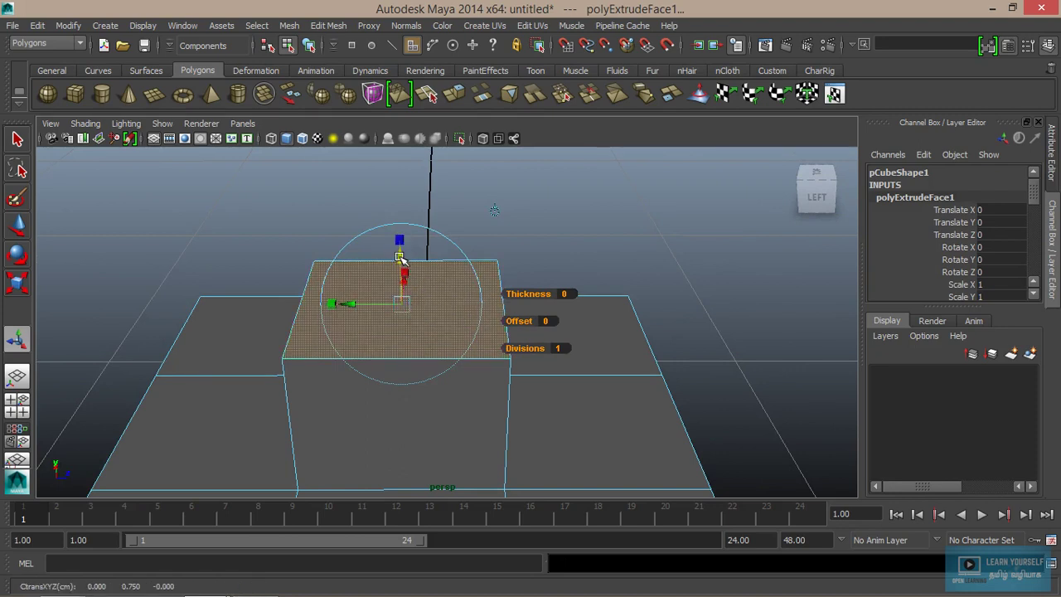
left_click_drag(402, 302, 332, 303)
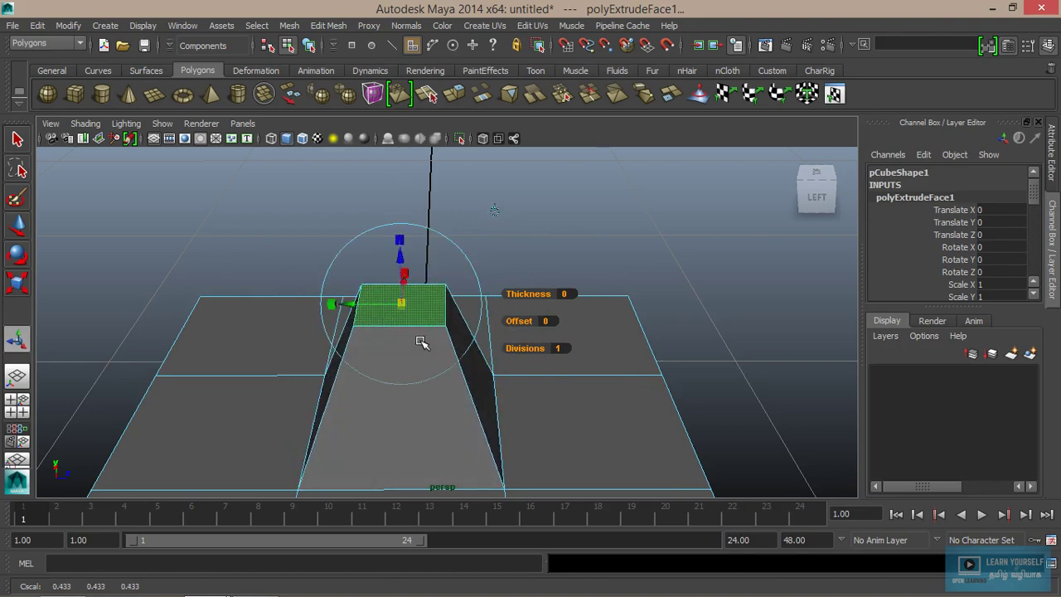
right_click_drag(423, 341, 326, 349, "alt")
left_click_drag(379, 351, 321, 356, "alt")
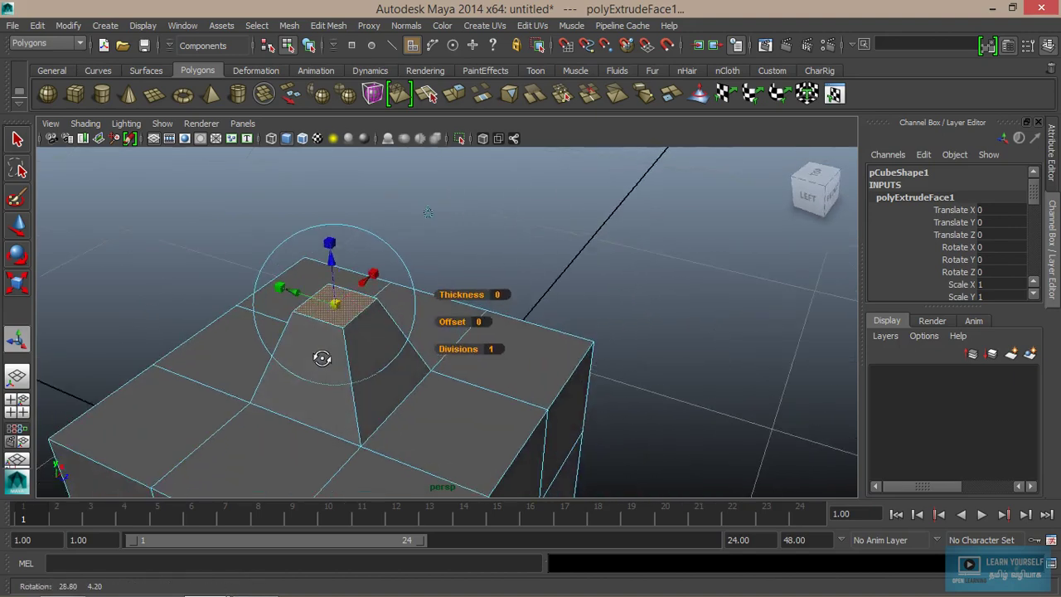
- Tilt the extruded top face about 37 degrees, then return to Object Mode
left_click(365, 231)
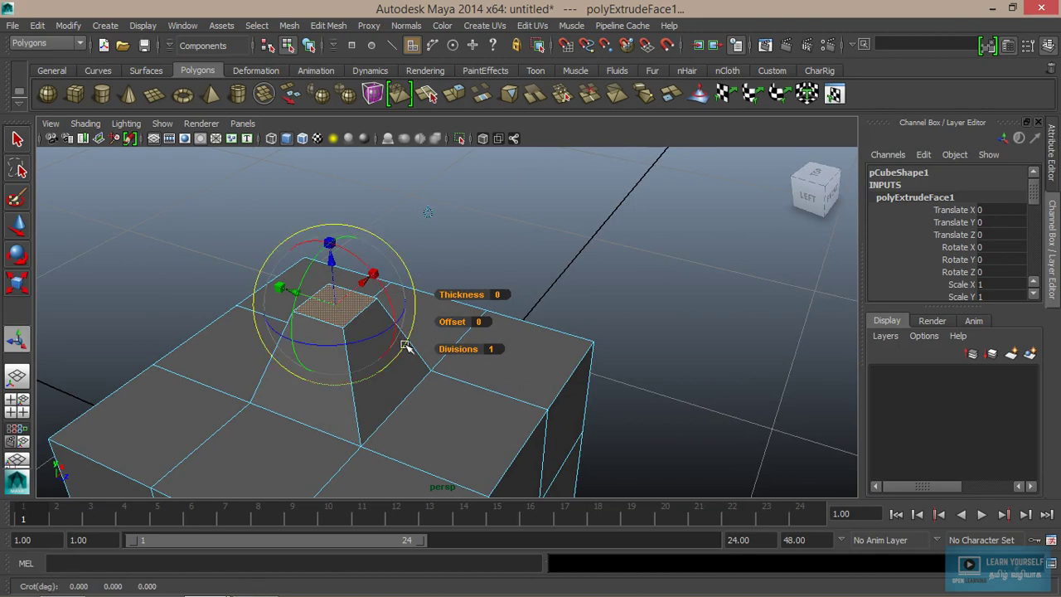
left_click_drag(356, 261, 384, 349)
middle_click_drag(384, 349, 363, 363, "alt")
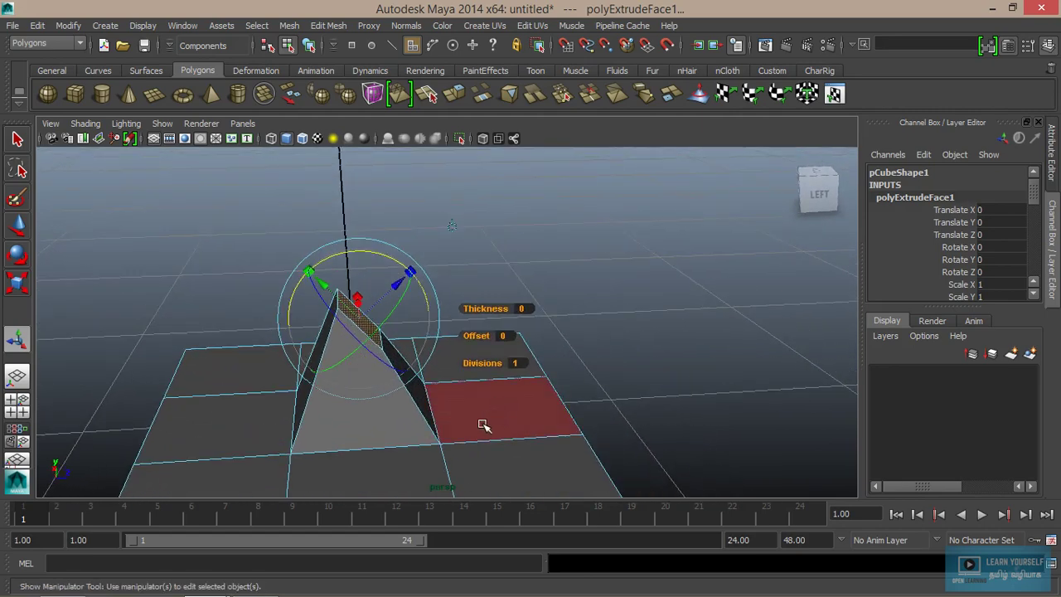
right_click_drag(484, 426, 545, 224)
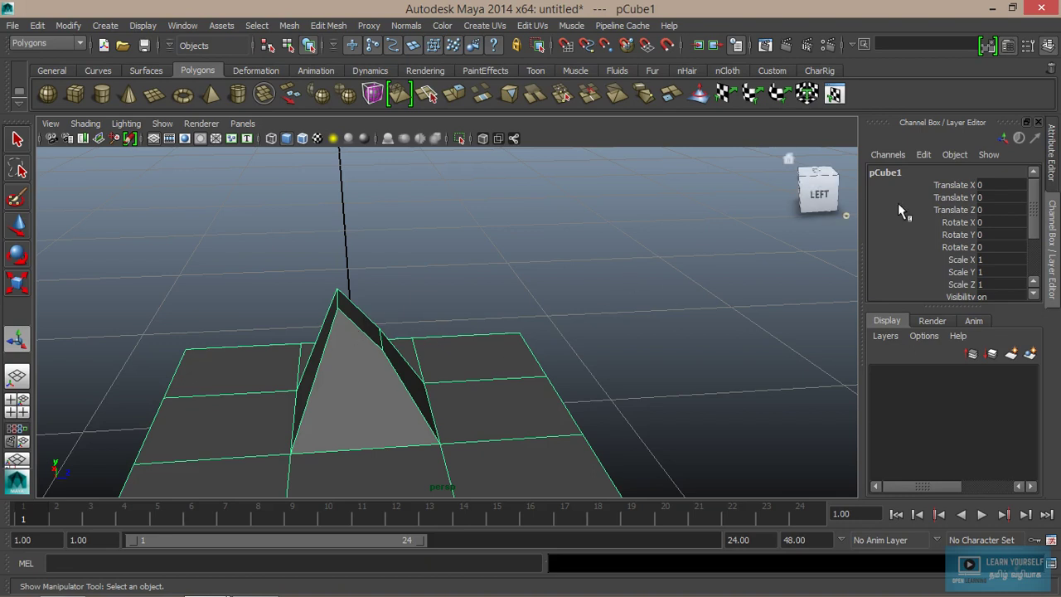
- Open polyExtrudeFace1's attributes and adjust Pivot Y, leaving it at 0.5
left_click_drag(1035, 211, 1039, 252)
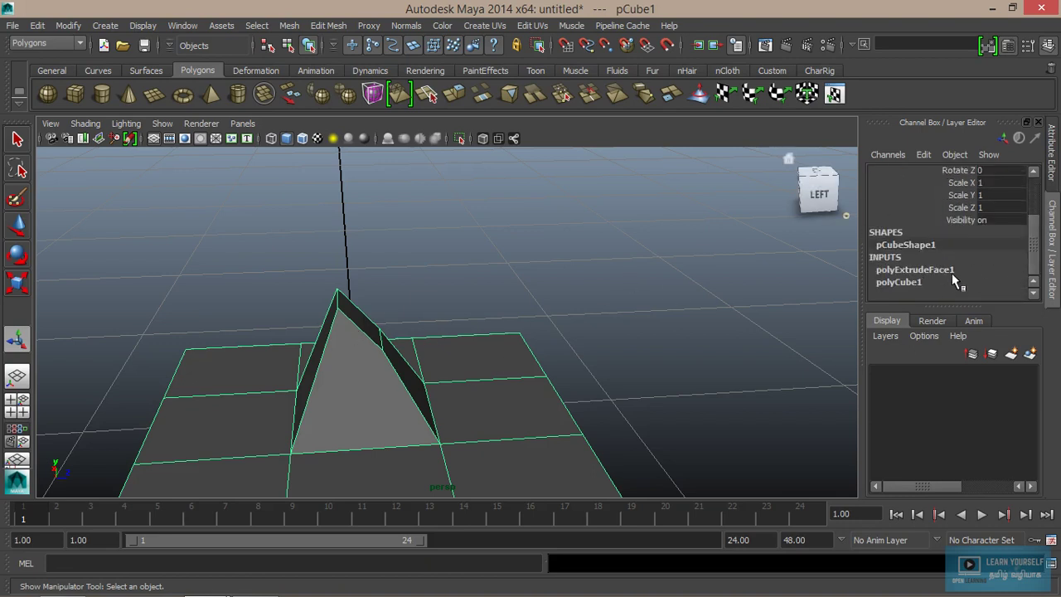
left_click(929, 270)
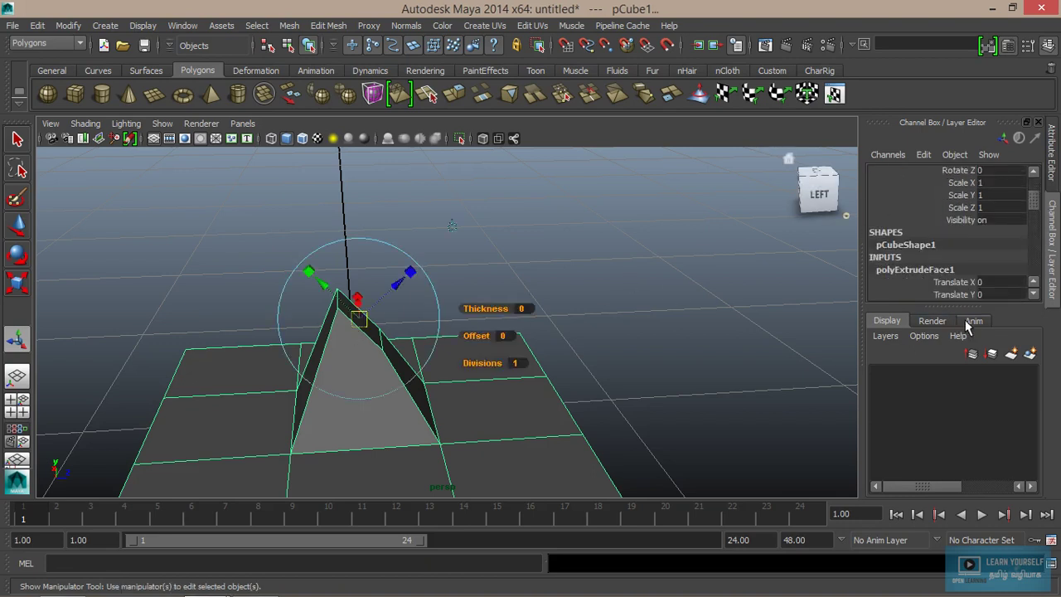
left_click_drag(971, 305, 972, 361)
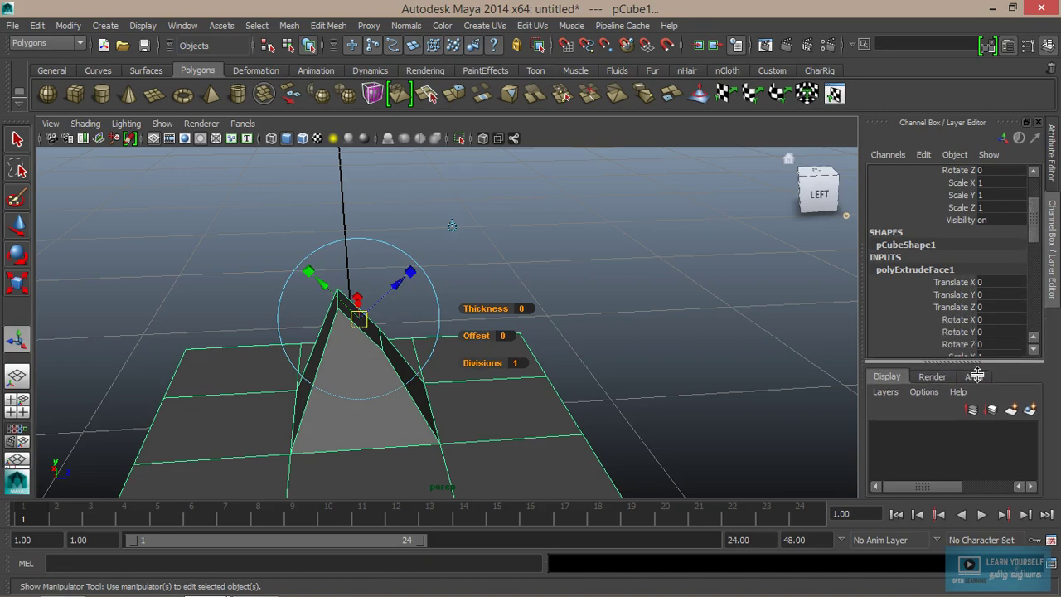
scroll(983, 264, "down", 3)
scroll(980, 297, "down", 1)
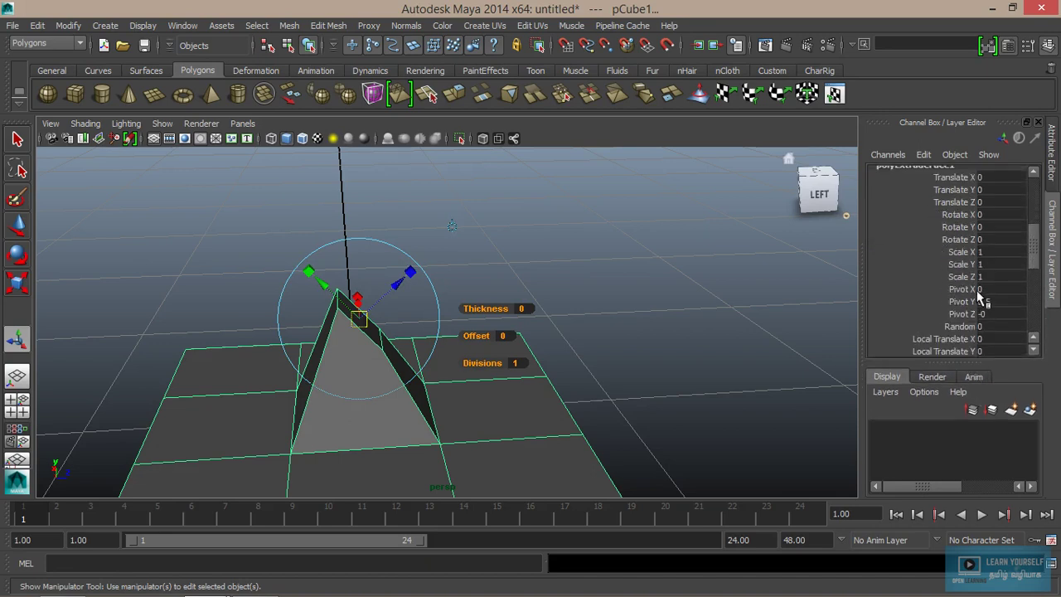
scroll(976, 240, "up", 1)
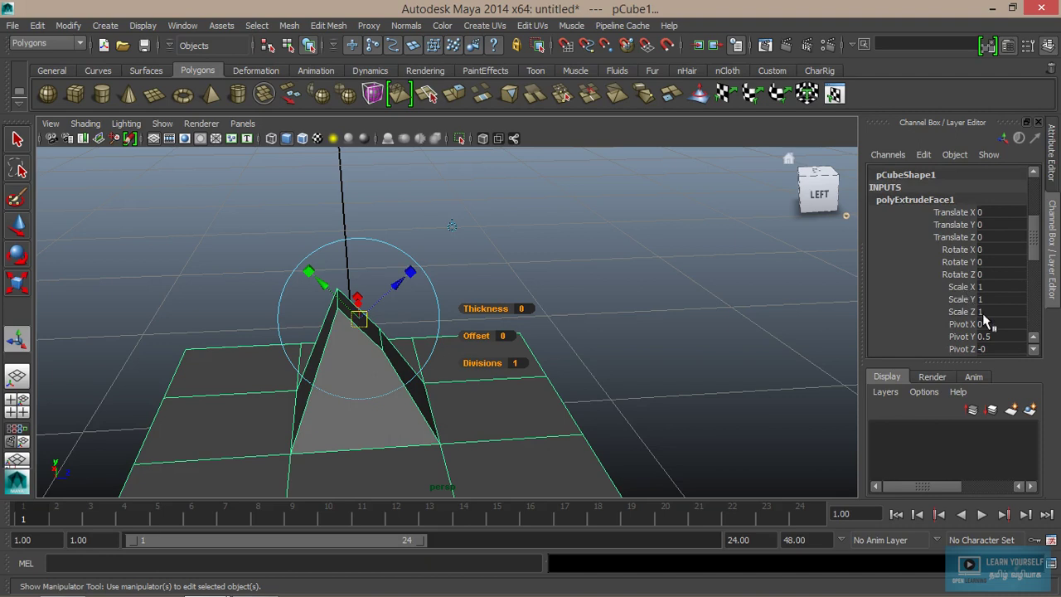
scroll(983, 319, "down", 1)
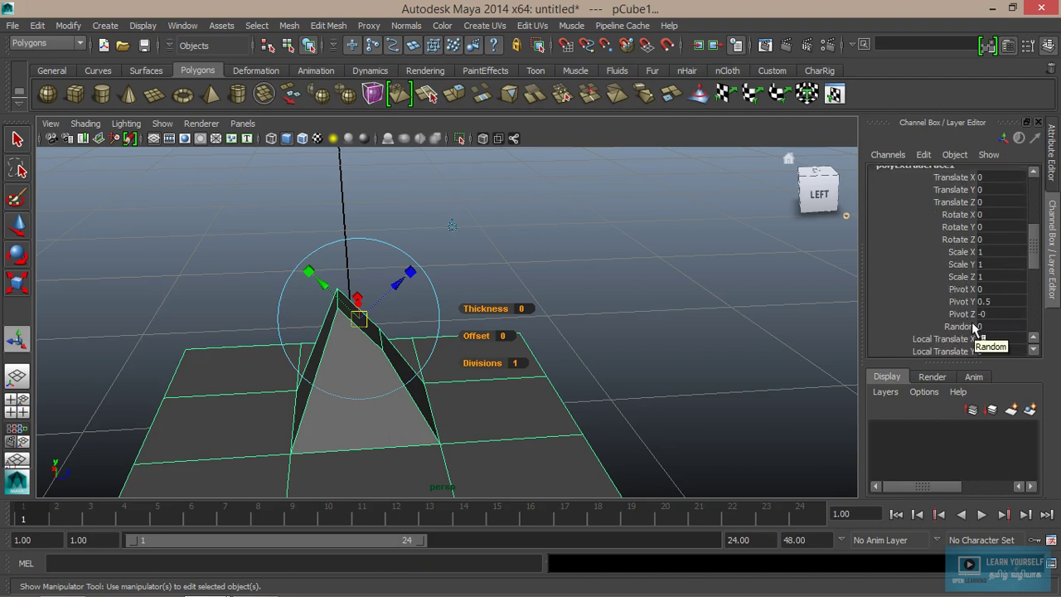
left_click(964, 302)
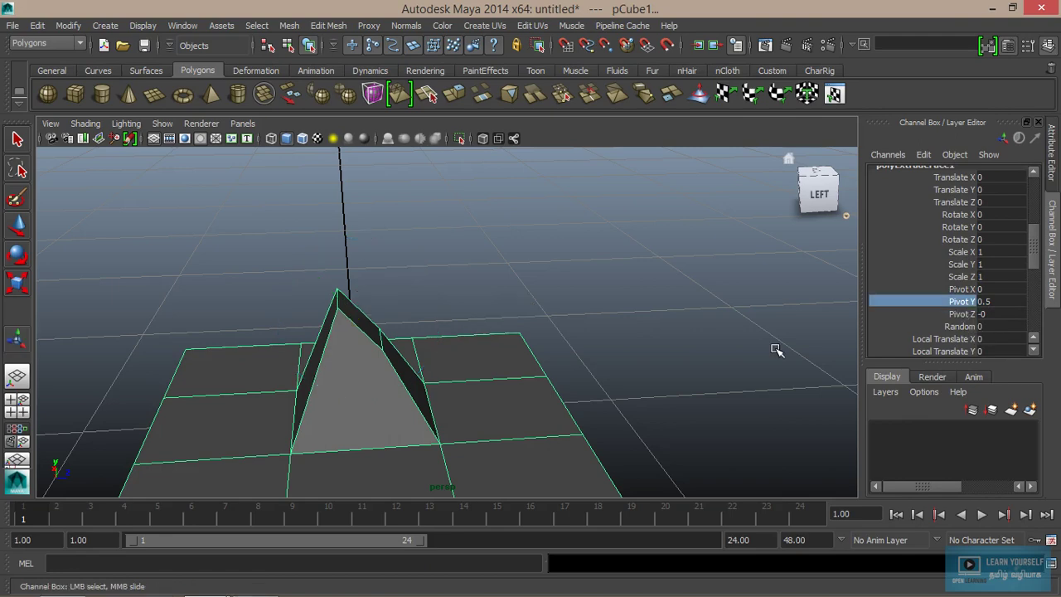
middle_click_drag(590, 358, 607, 358)
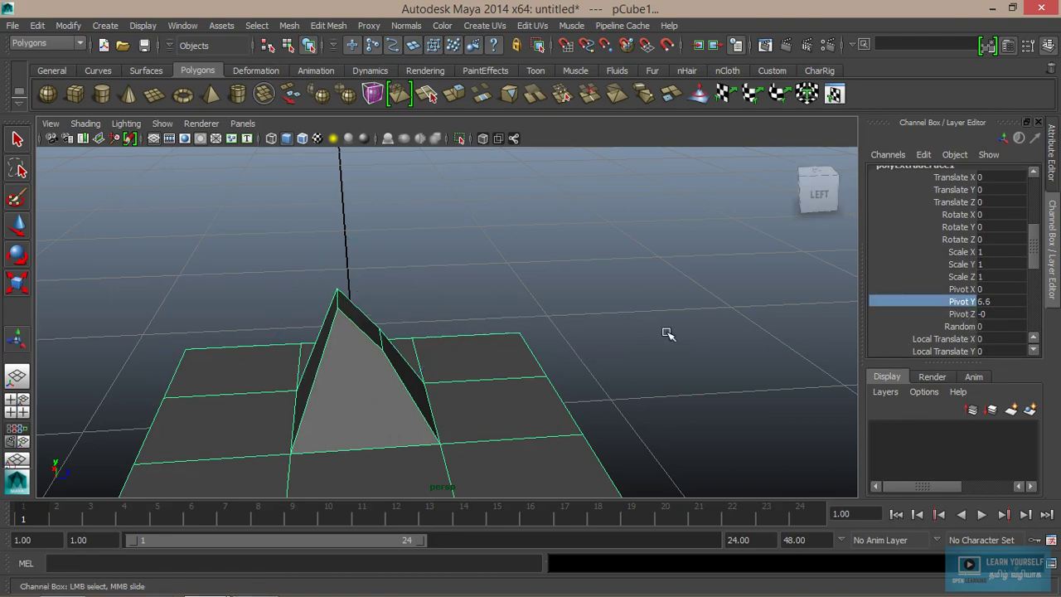
left_click_drag(720, 326, 666, 339, "alt")
middle_click_drag(666, 339, 731, 338)
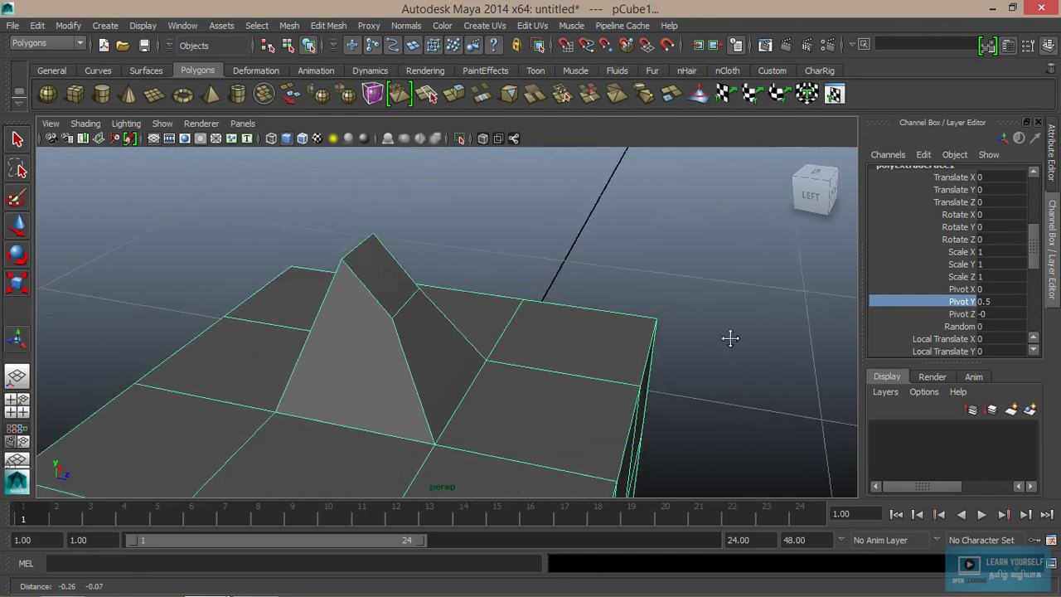
- Set Local Translate Y to -0.3, adjust Local Translate X, and set Offset to -0.1
left_click(963, 314)
scroll(908, 313, "down", 4)
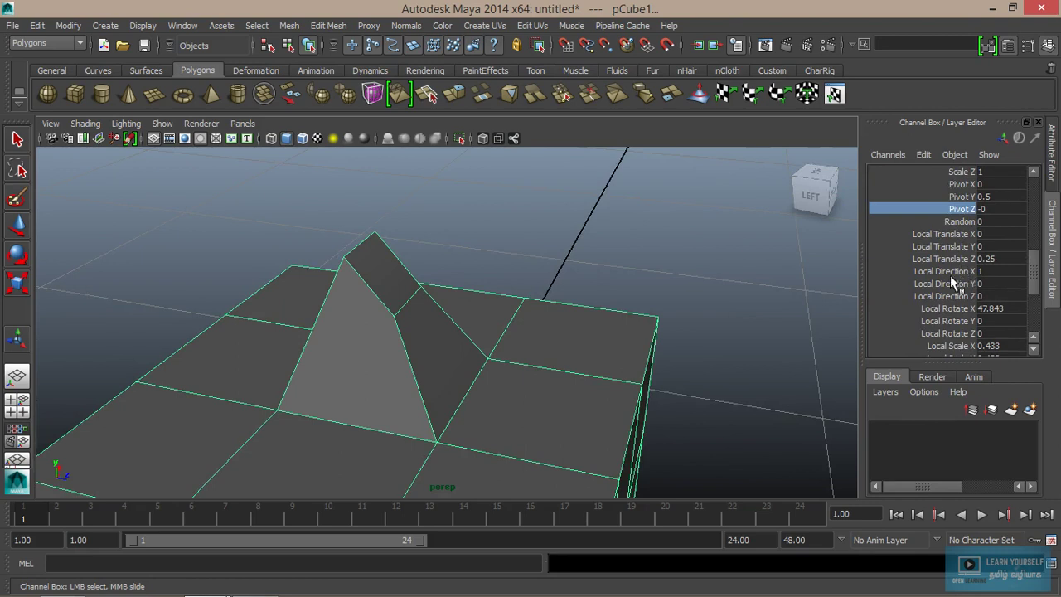
scroll(952, 322, "down", 1)
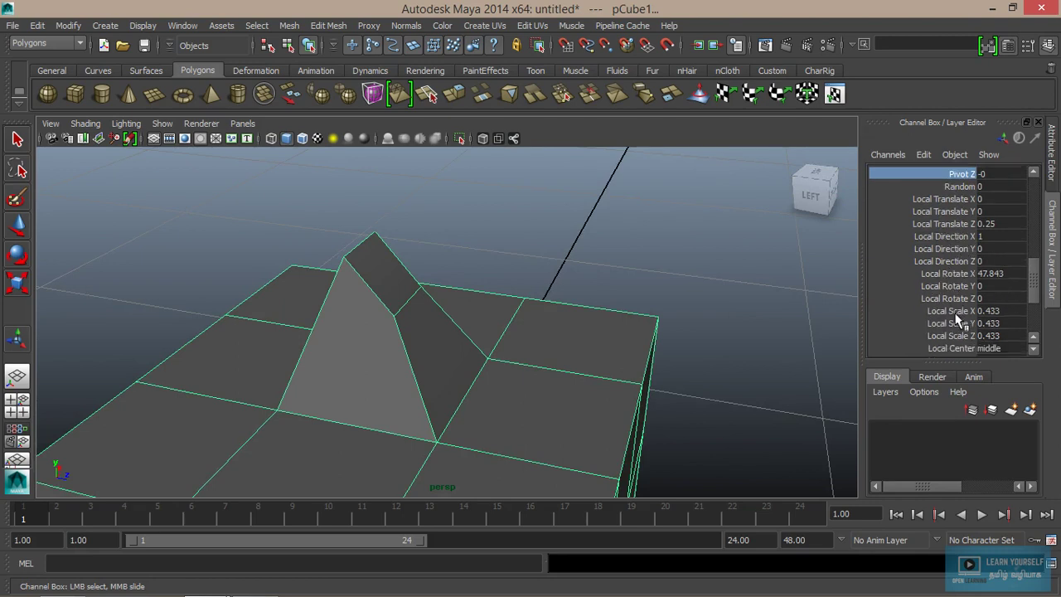
left_click(966, 213)
mouse_move(561, 342)
middle_mouse_down()
mouse_move(573, 339)
mouse_move(559, 334)
middle_mouse_up()
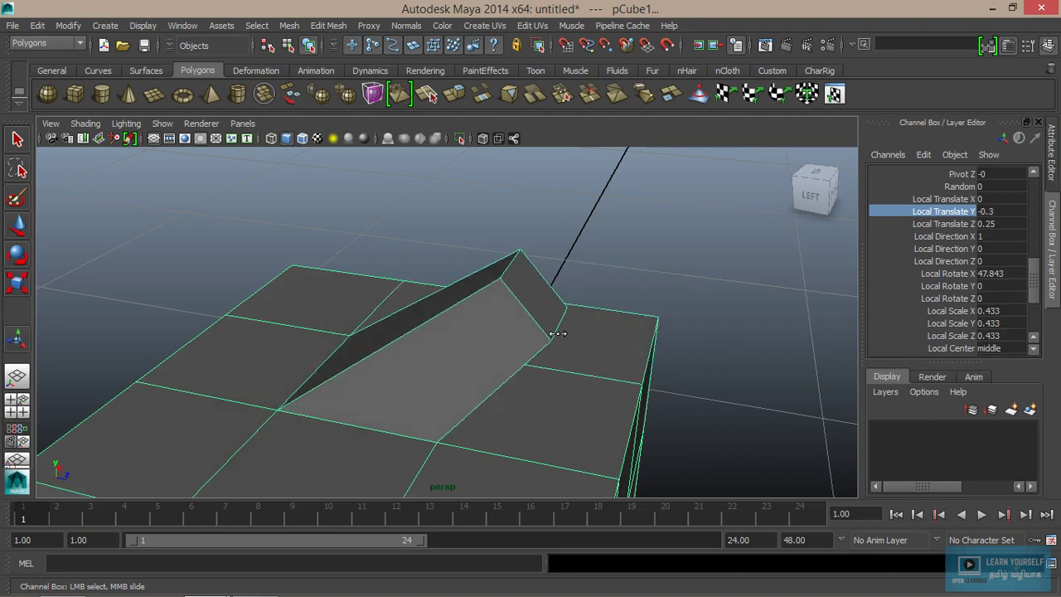
left_click(943, 199)
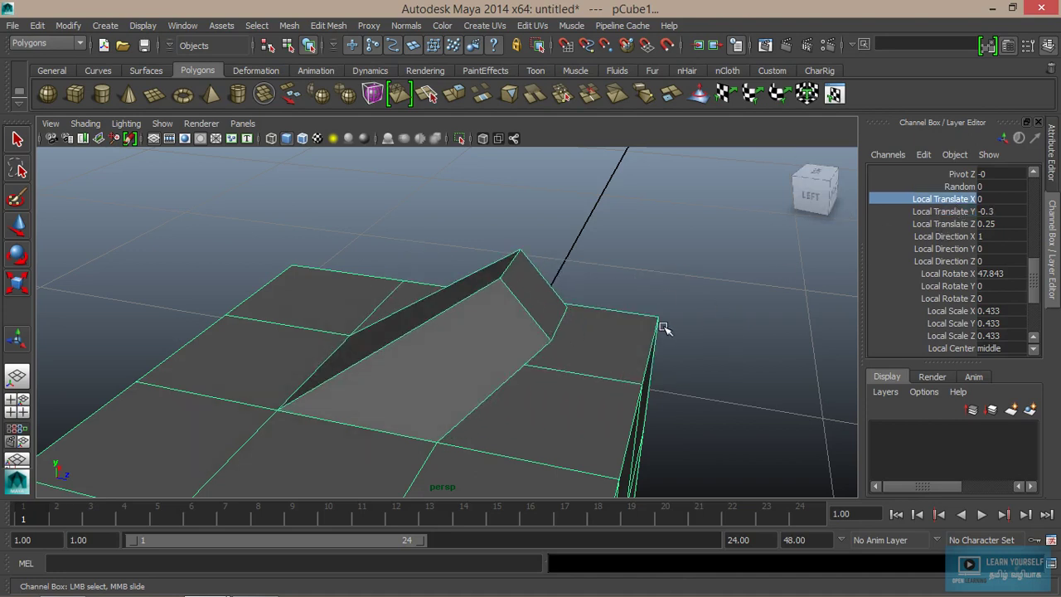
mouse_move(664, 329)
middle_mouse_down()
mouse_move(656, 320)
mouse_move(665, 320)
middle_mouse_up()
scroll(957, 305, "down", 3)
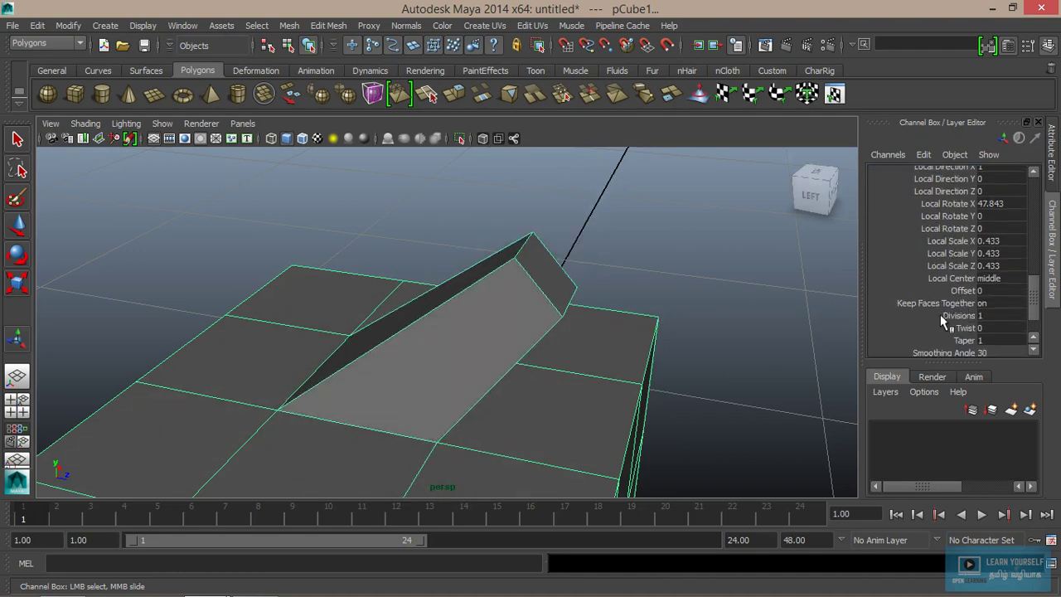
left_click(961, 290)
mouse_move(647, 299)
middle_mouse_down()
mouse_move(656, 298)
mouse_move(648, 288)
middle_mouse_up()
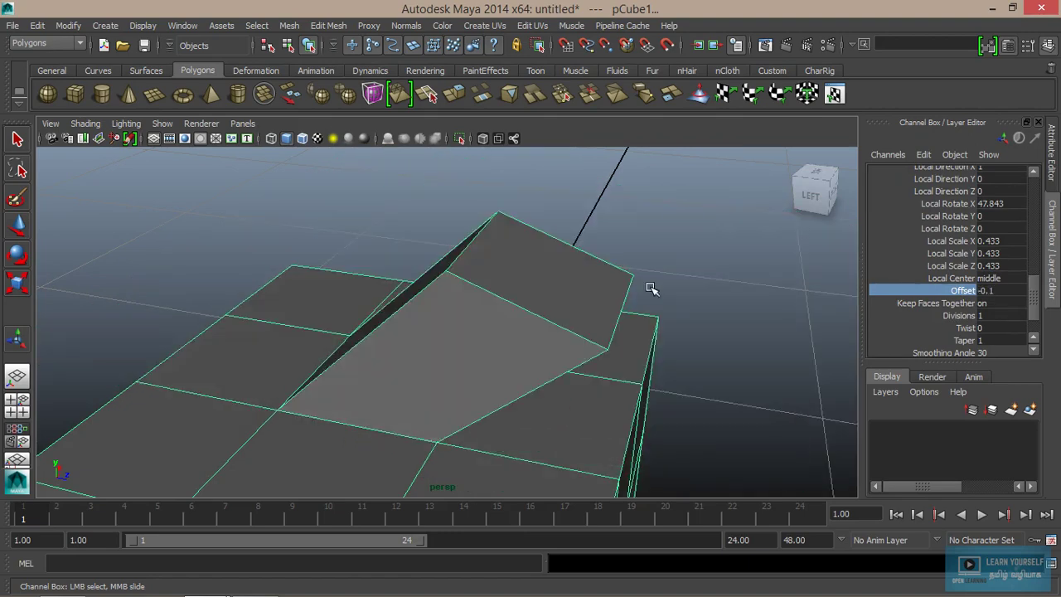
- Try a Twist on the extrusion, then set its Thickness to 0.3
left_click_drag(643, 287, 509, 263, "alt")
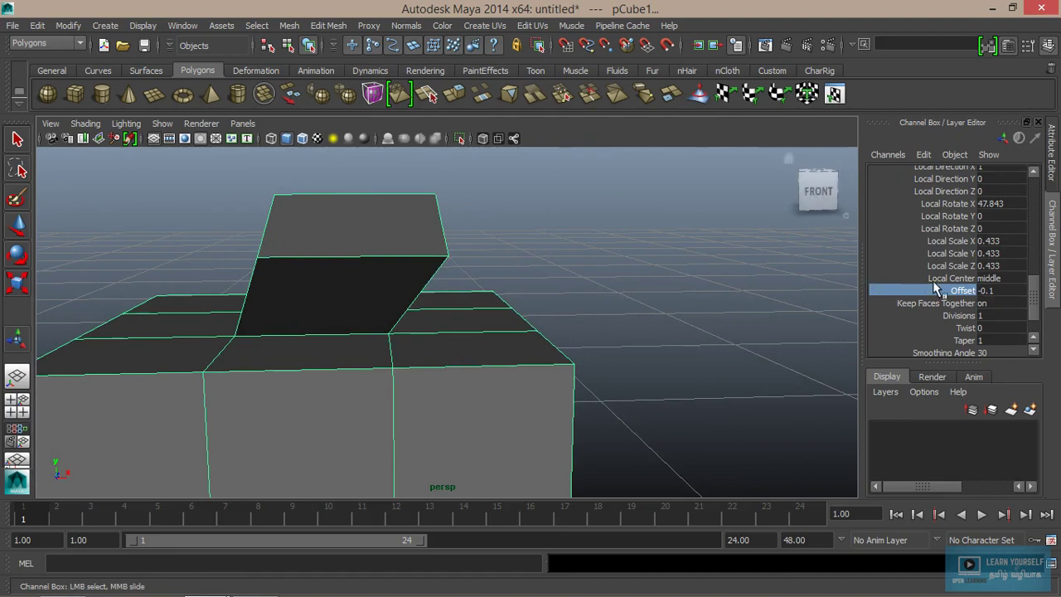
left_click(966, 327)
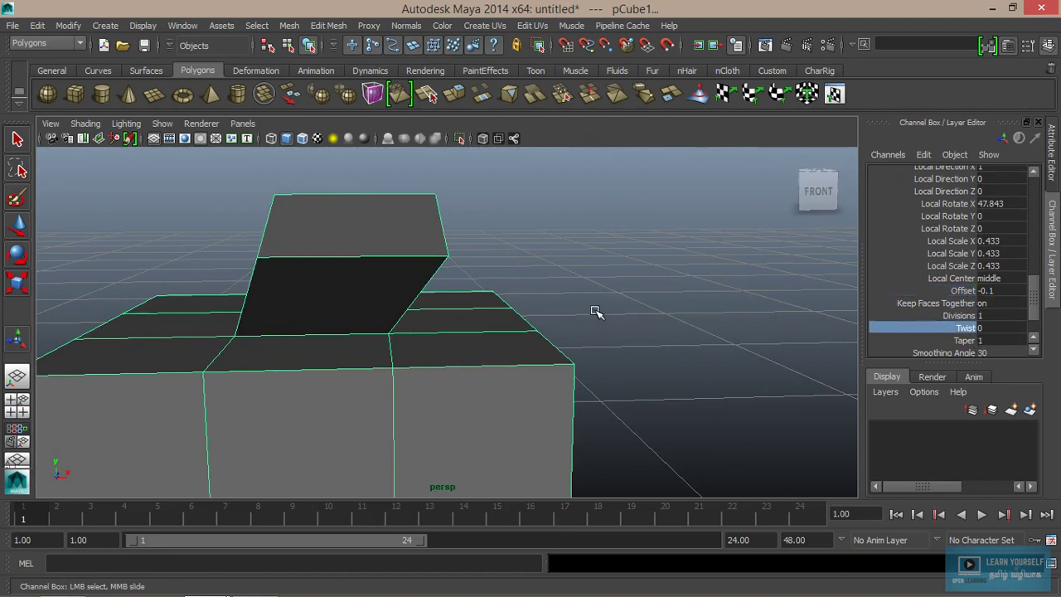
middle_click_drag(592, 310, 607, 308)
scroll(946, 323, "down", 2)
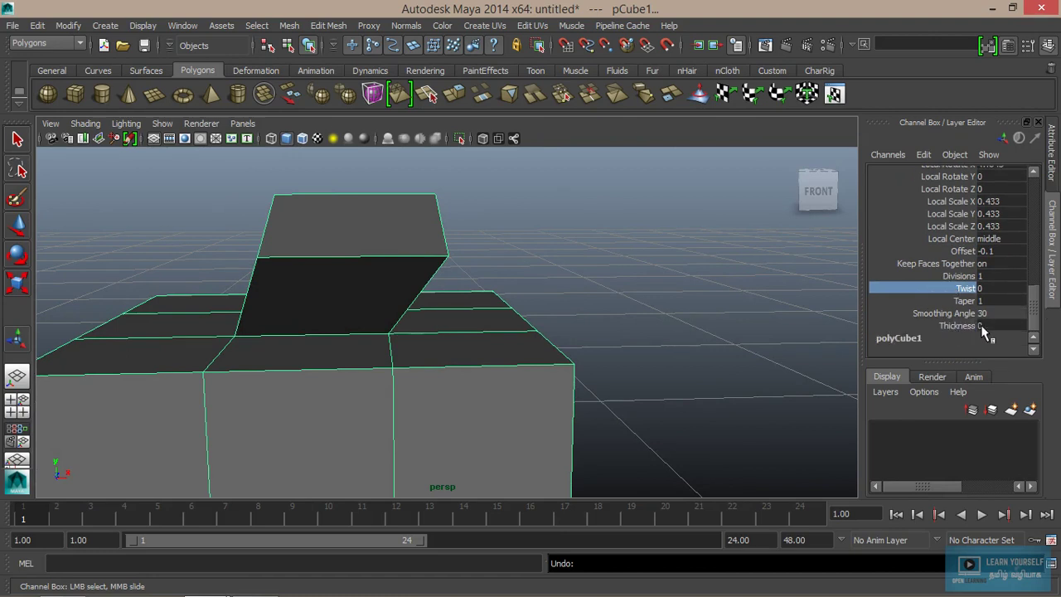
left_click(962, 326)
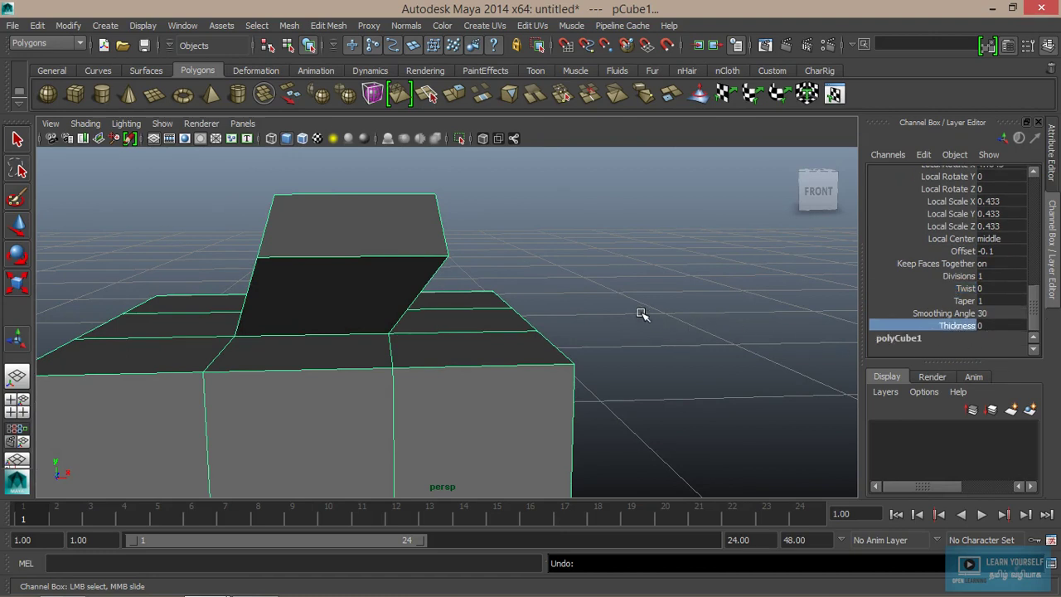
mouse_move(642, 315)
middle_mouse_down()
mouse_move(654, 308)
mouse_move(644, 305)
middle_mouse_up()
scroll(640, 303, "down", 5)
- Raise the extrusion Divisions to 11 and pull back to show both cubes
left_click_drag(639, 303, 713, 319, "alt")
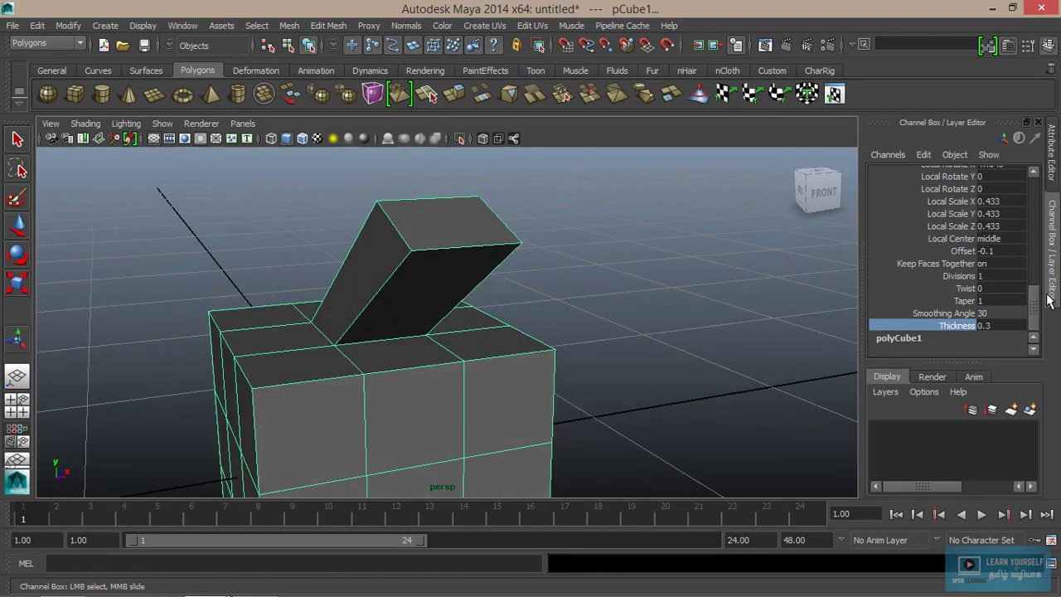
left_click(972, 277)
left_click_drag(585, 339, 552, 332, "alt")
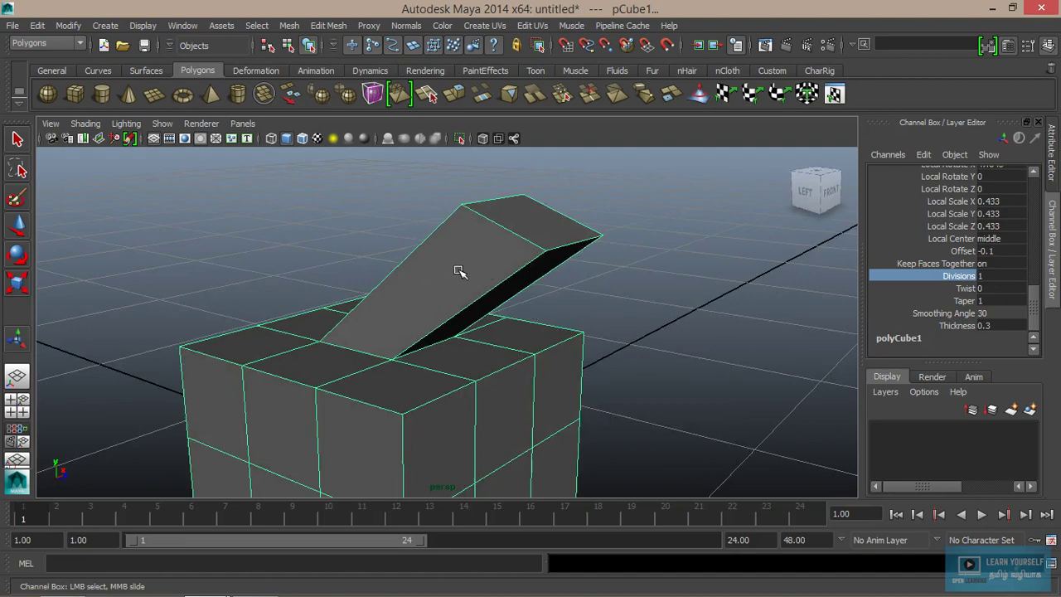
middle_click_drag(554, 305, 623, 296)
left_click_drag(623, 296, 613, 320, "alt")
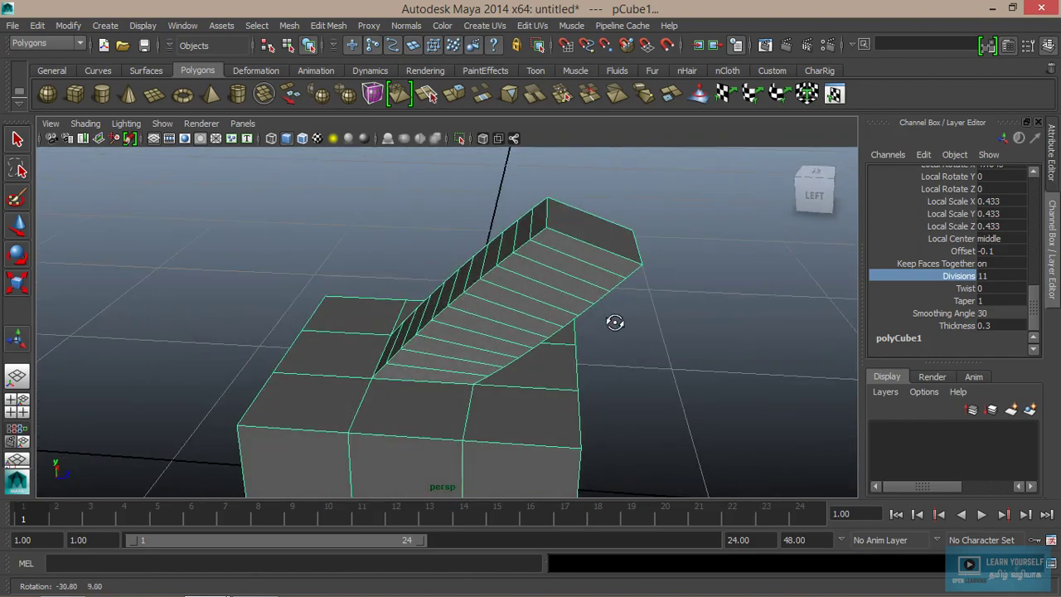
left_click_drag(505, 386, 531, 354, "alt")
- Select pCube1 and pCube2 and combine them with Mesh > Combine into polySurface1
key("t")
left_click(730, 356)
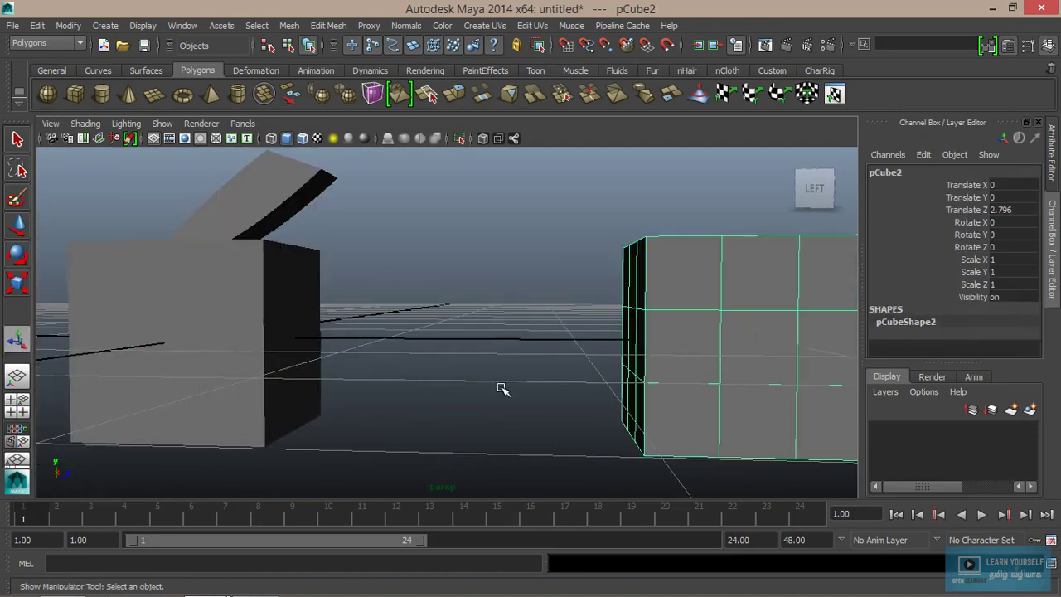
left_click(263, 356)
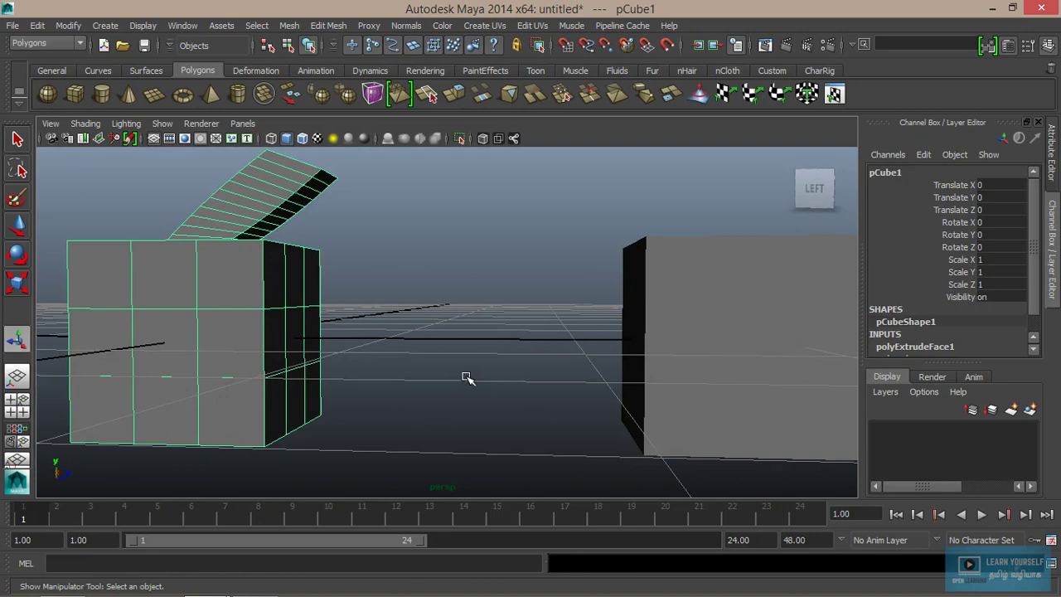
scroll(466, 376, "down", 5)
left_click_drag(469, 368, 371, 342, "alt")
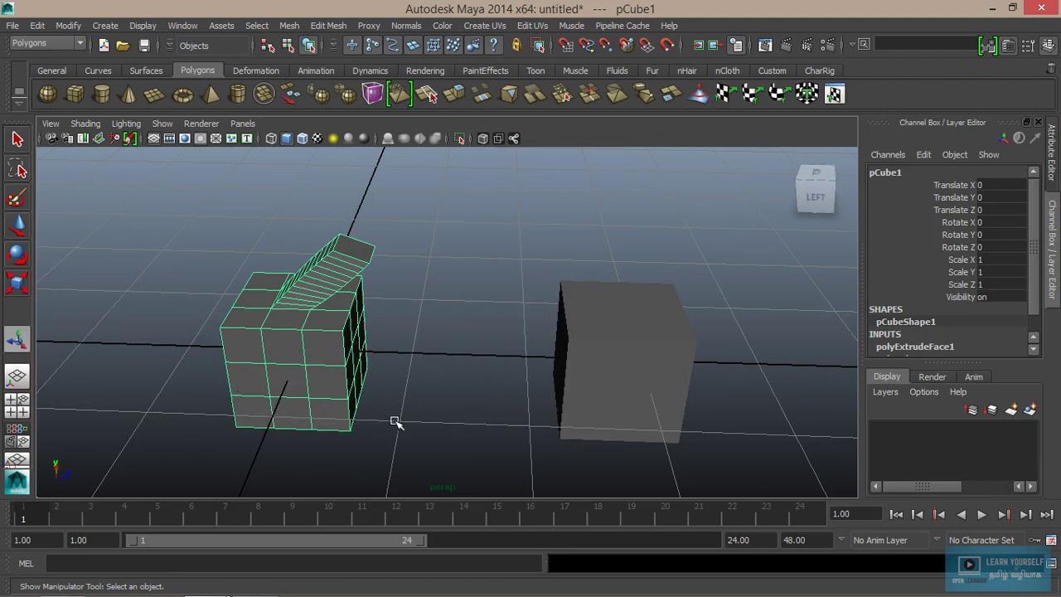
left_click(657, 373)
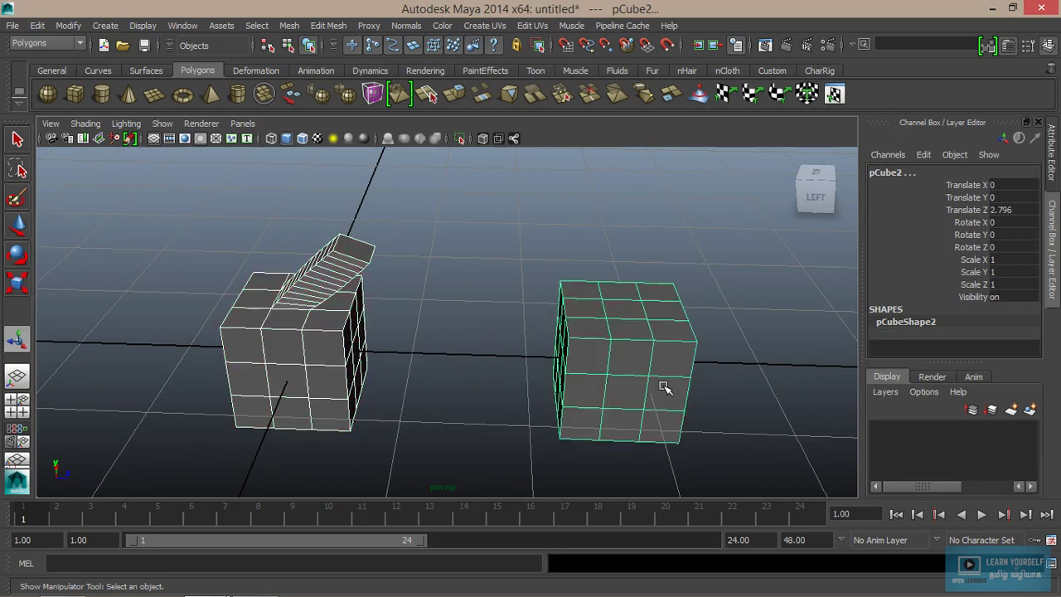
left_click(290, 25)
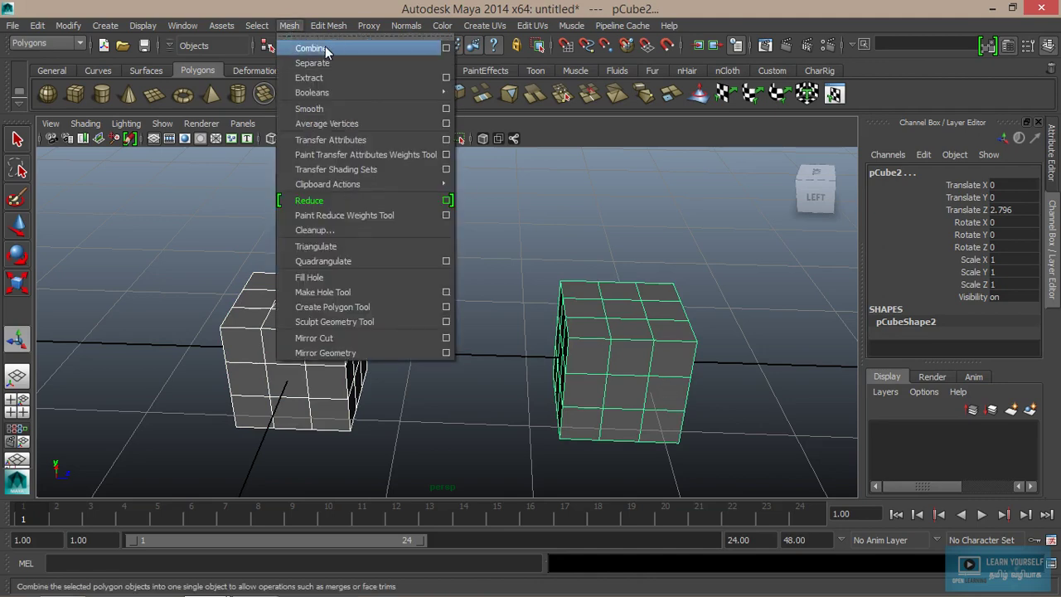
left_click(323, 47)
key("w")
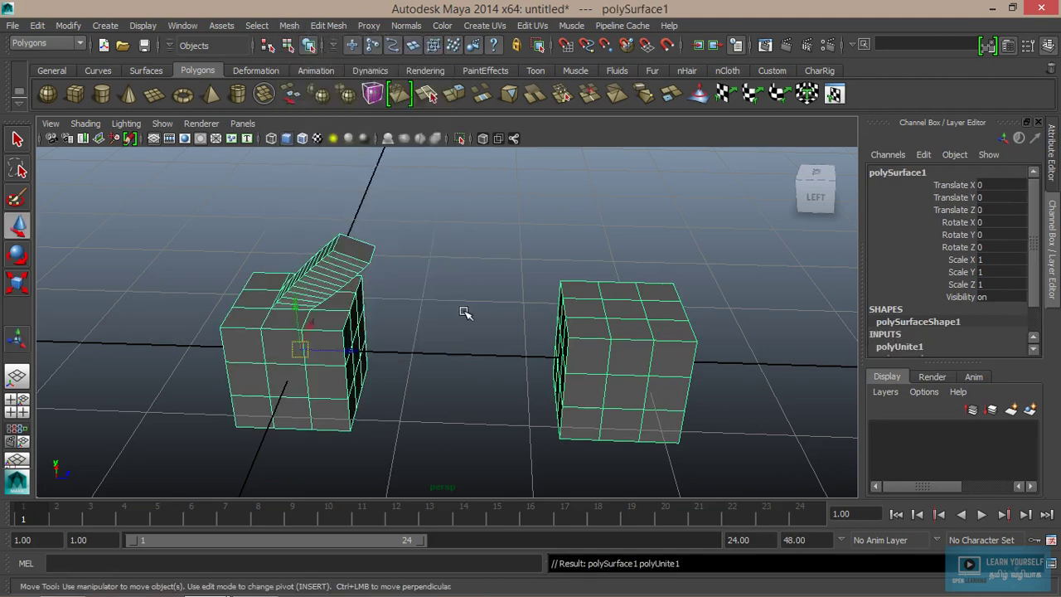
right_click_drag(407, 340, 563, 373, "alt")
left_click_drag(564, 372, 270, 320, "alt")
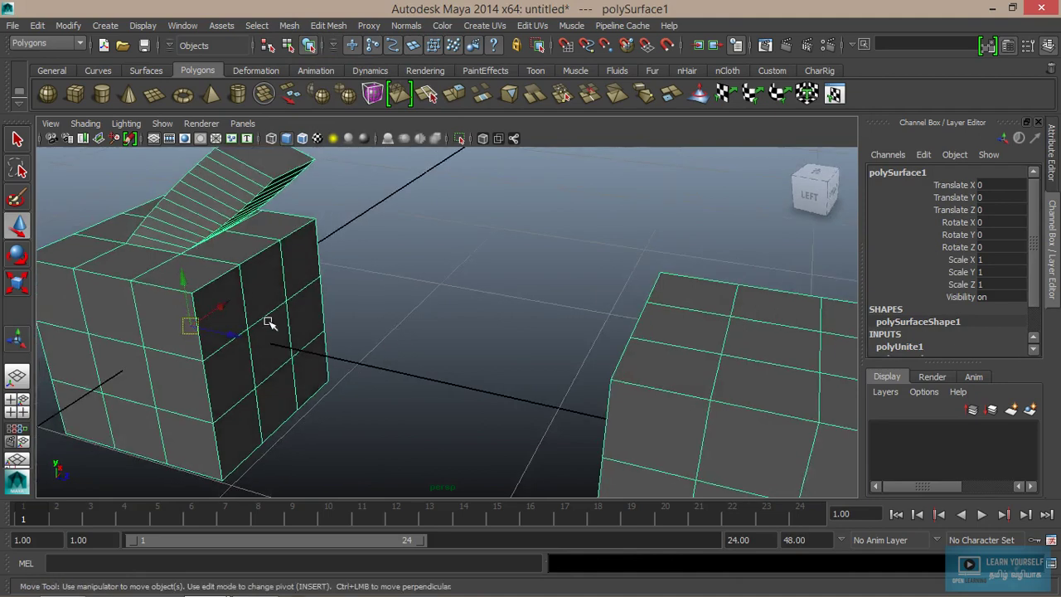
- Delete the inner facing face on each cube to open matching holes
right_click(271, 320)
left_click(270, 280)
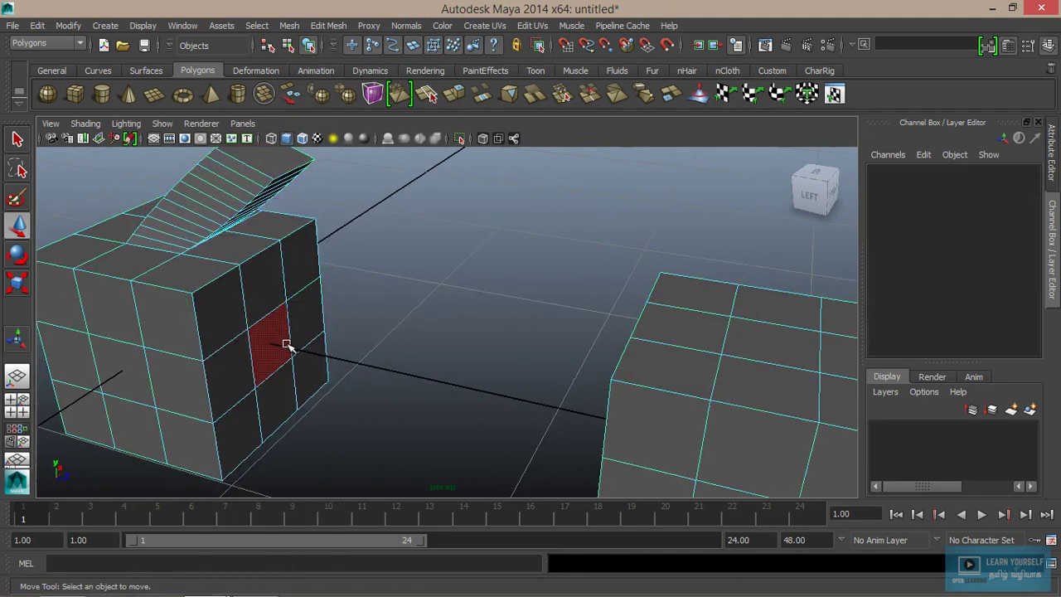
left_click(285, 341)
key("Delete")
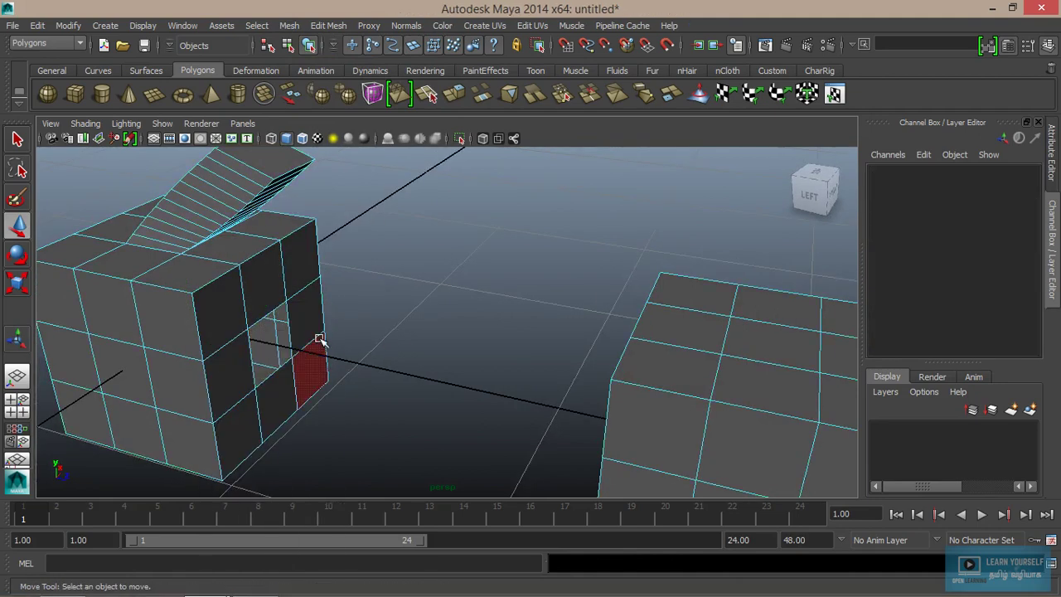
left_click_drag(268, 368, 628, 313, "alt")
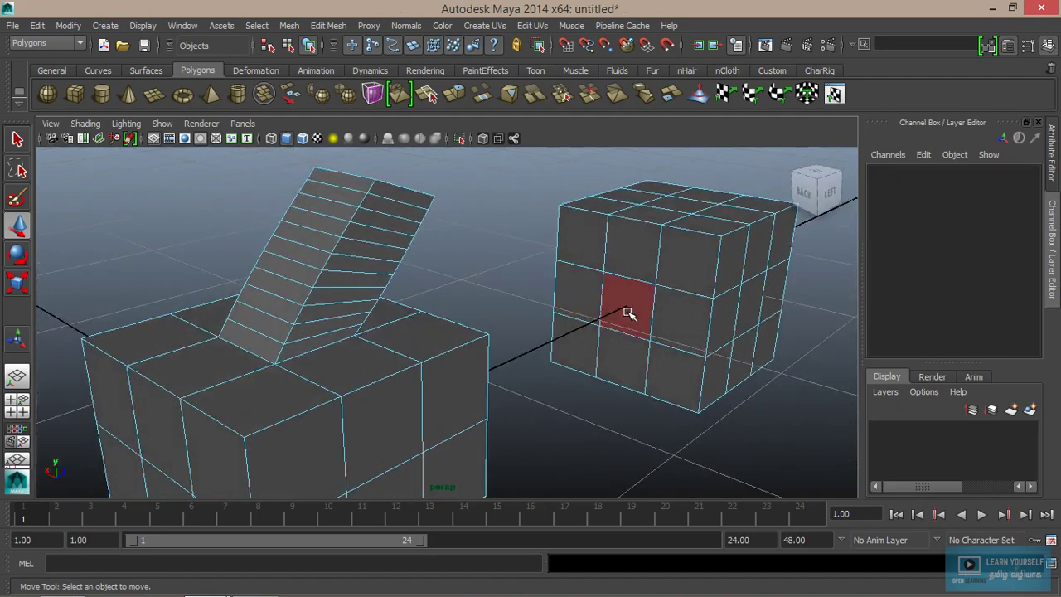
left_click(649, 308)
key("Delete")
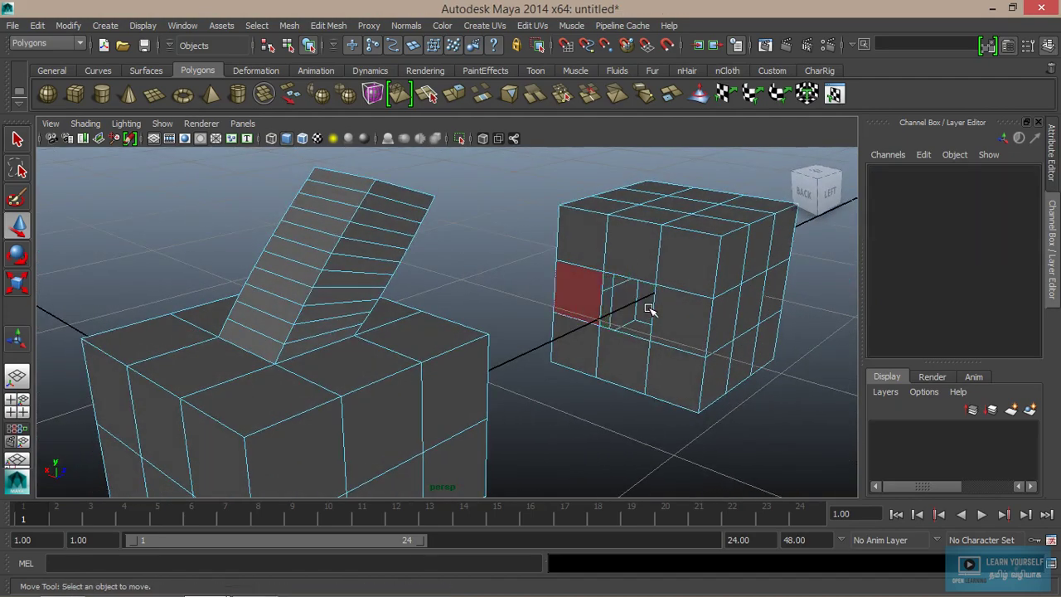
left_click_drag(661, 274, 554, 277, "alt")
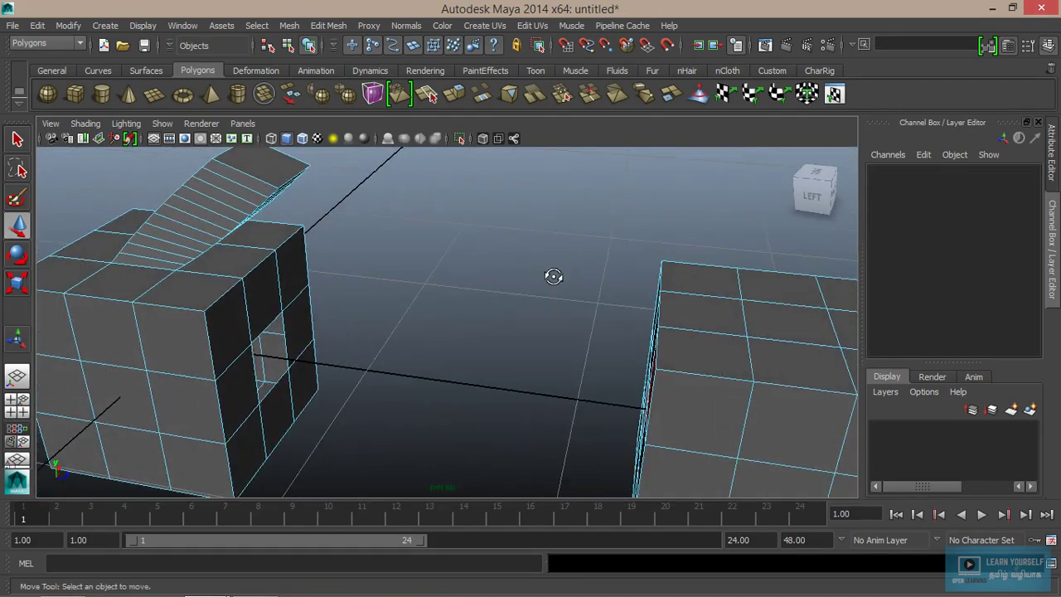
- Switch to Edge mode and select an edge of the left cube's opening
right_click(260, 311)
right_click_drag(260, 311, 257, 212)
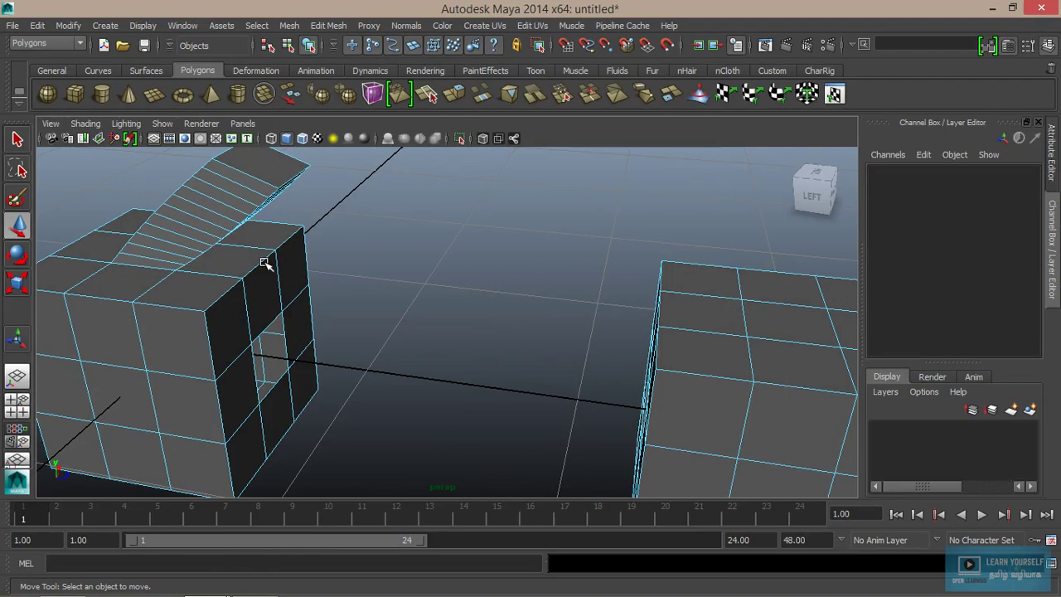
left_click(267, 332)
left_click_drag(334, 413, 554, 344, "alt")
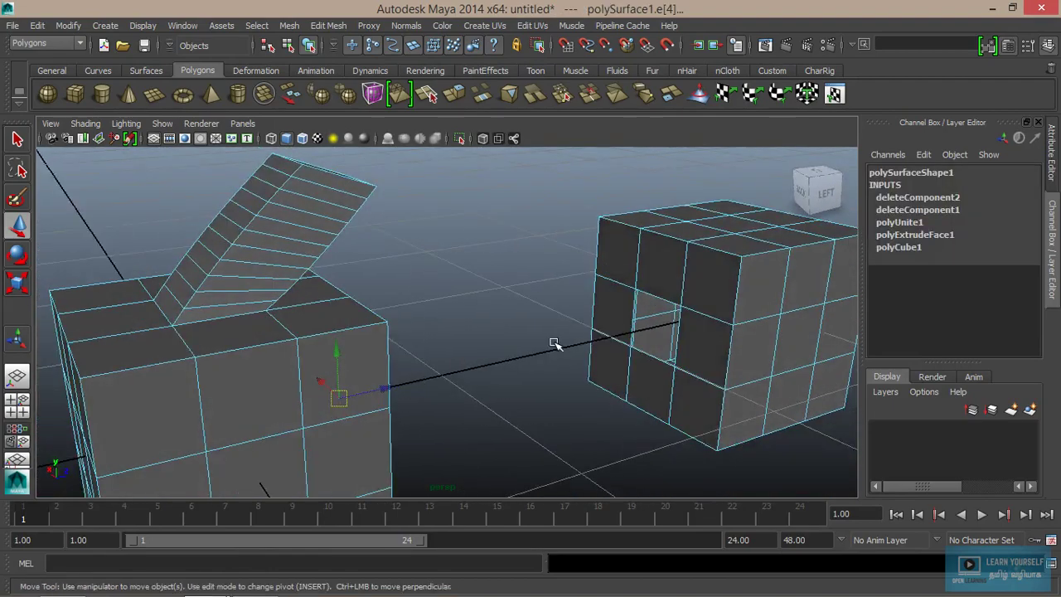
- Add the matching right-cube edge and bridge the openings with a Linear path, 0 divisions
left_click(664, 298, "shift")
left_click_drag(652, 337, 579, 368, "alt")
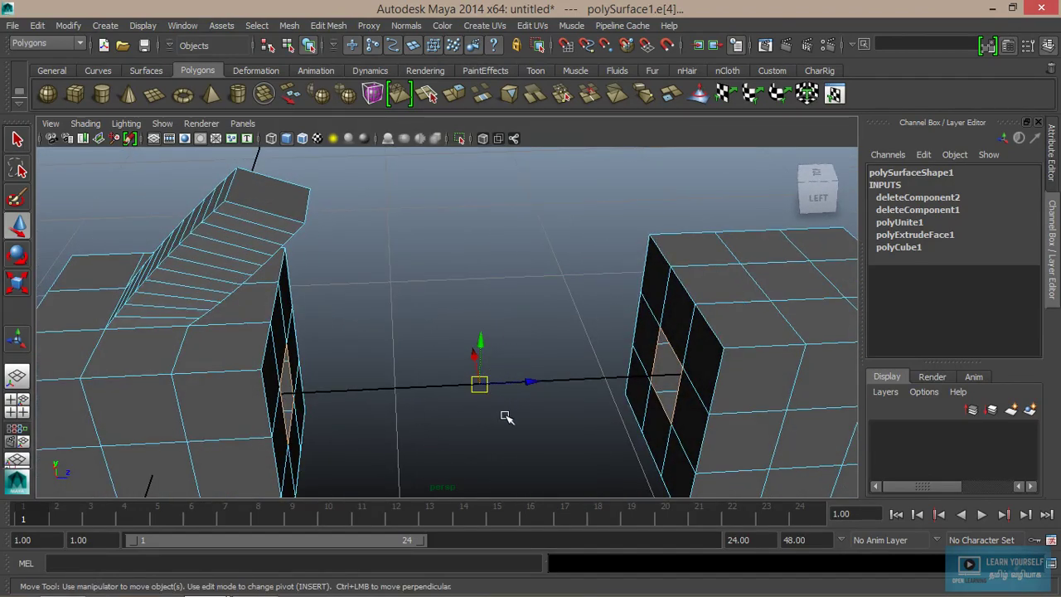
left_click(328, 25)
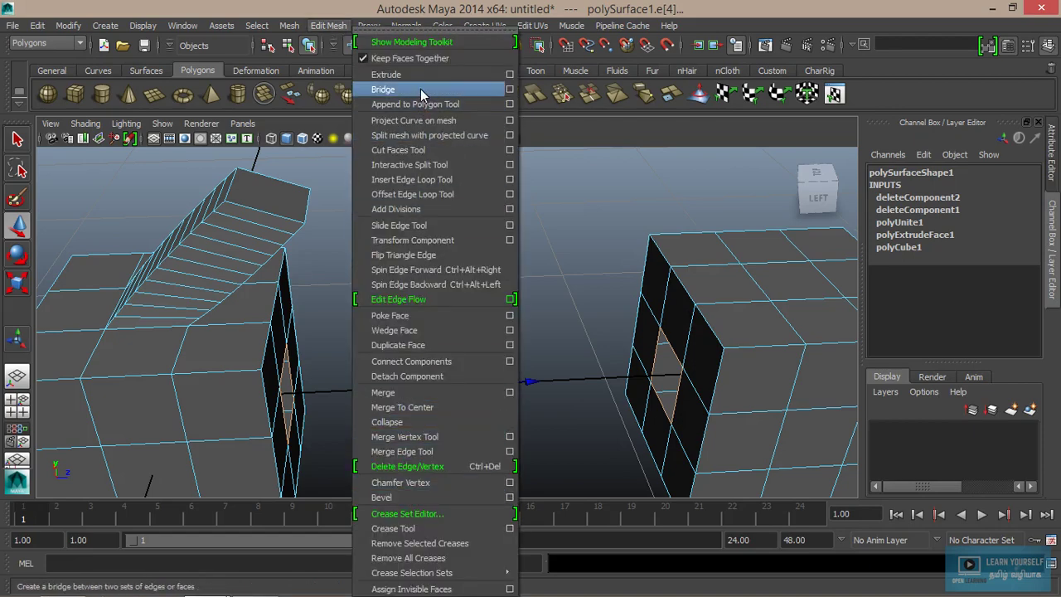
left_click(509, 90)
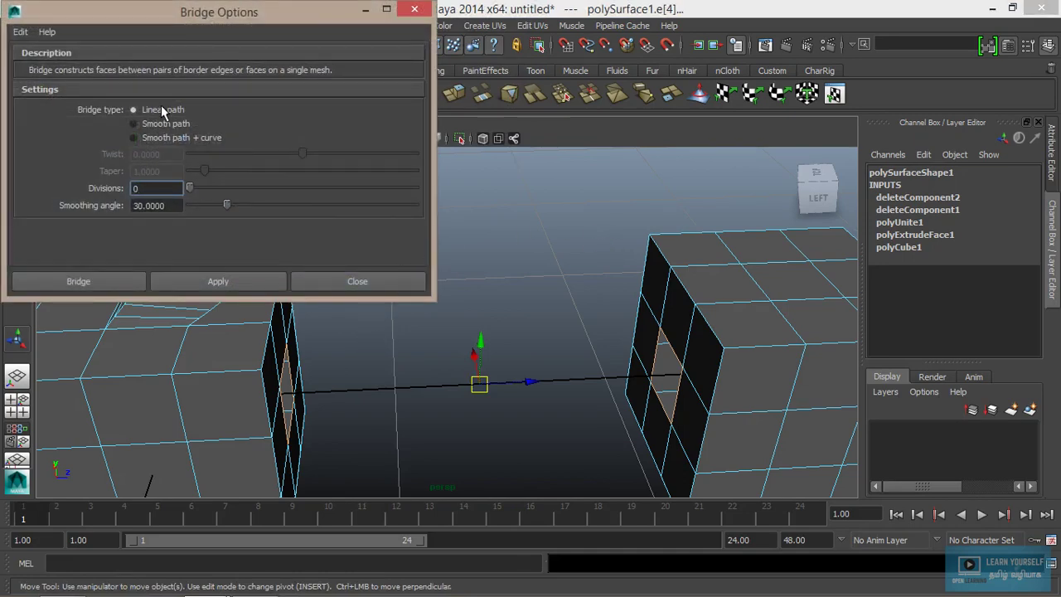
left_click(73, 282)
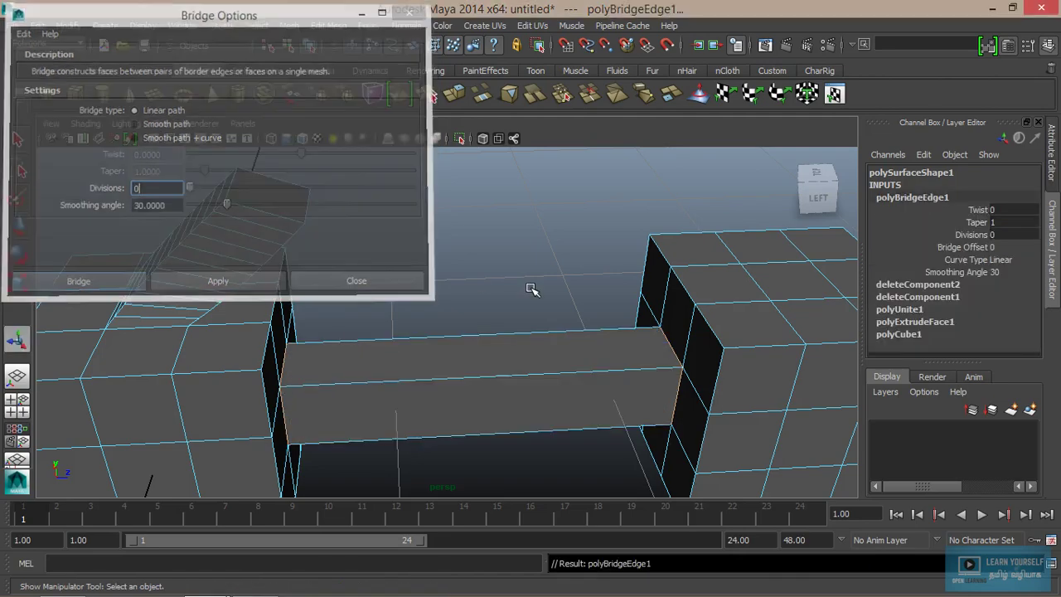
left_click_drag(531, 291, 407, 348, "alt")
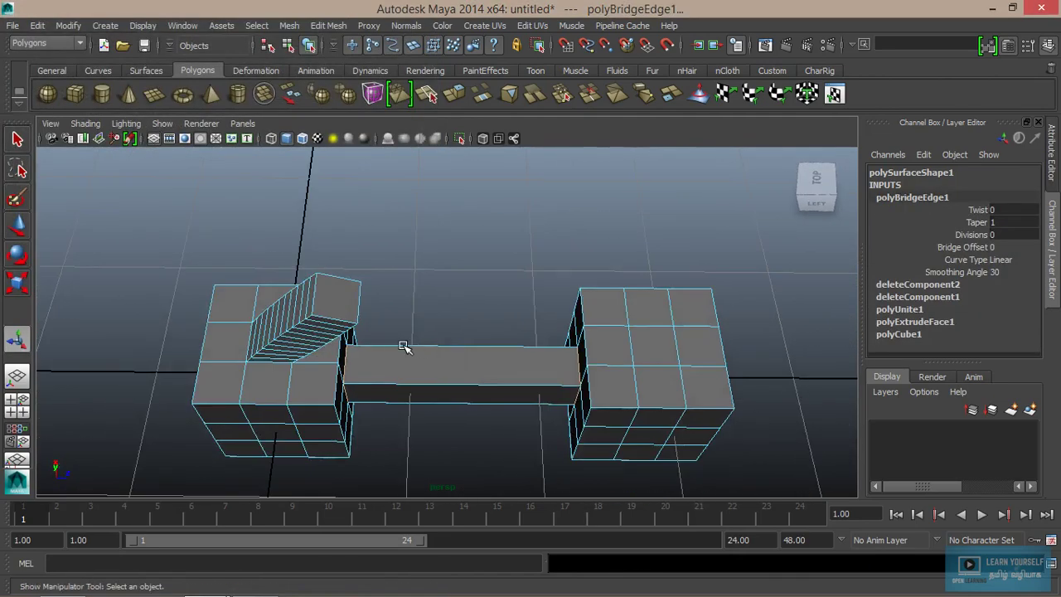
- Raise polyBridgeEdge1 Divisions to 8, cutting the connecting bar into eight sections
scroll(505, 379, "up", 4)
left_click_drag(448, 309, 445, 221, "alt")
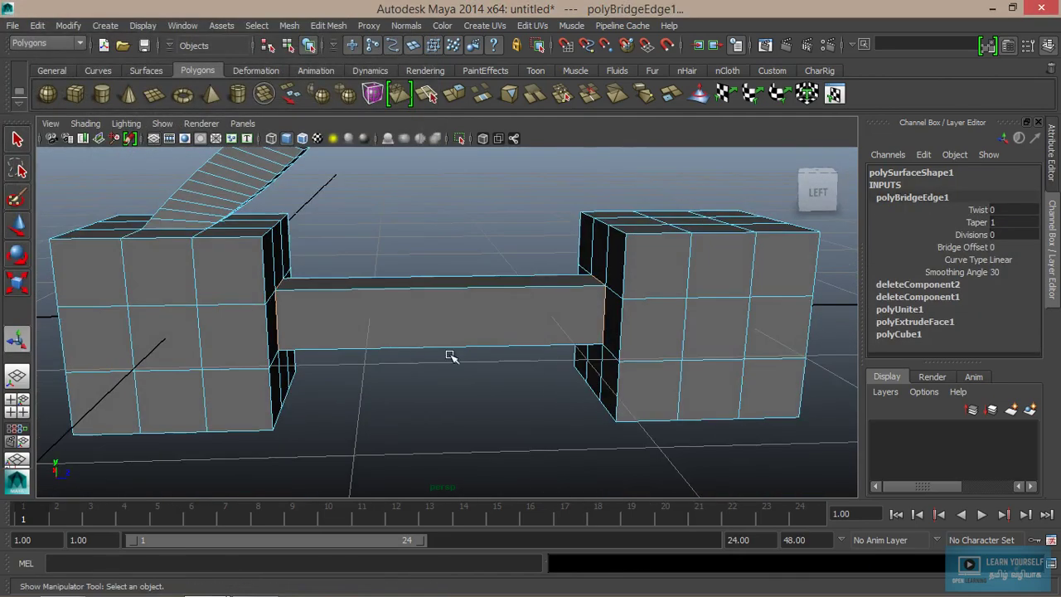
left_click_drag(512, 345, 483, 335, "alt")
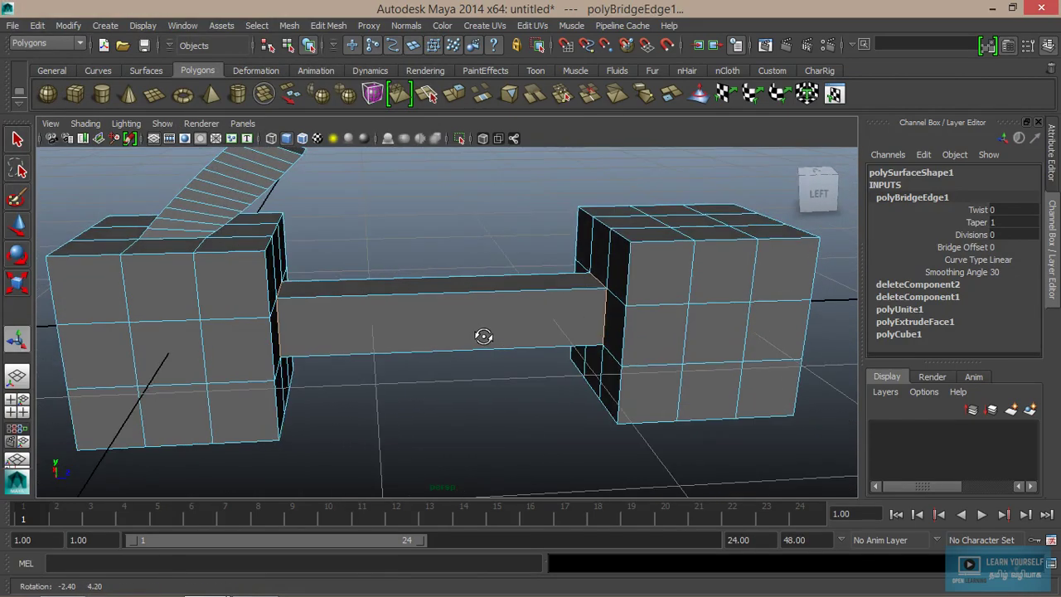
left_click(971, 235)
middle_click_drag(385, 299, 418, 288)
left_click_drag(393, 288, 685, 299, "alt")
scroll(451, 353, "down", 3)
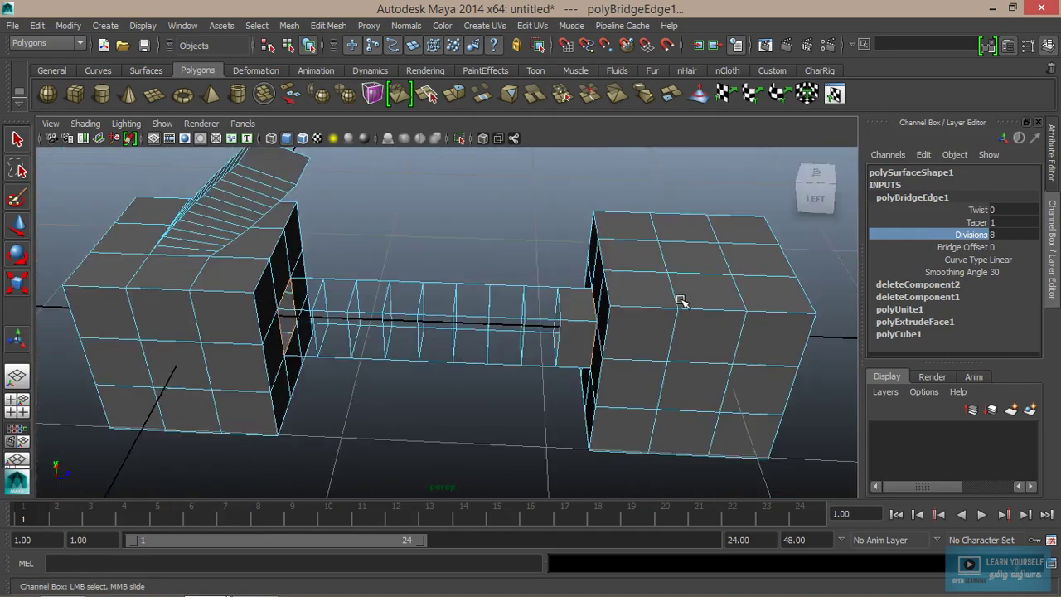
right_click_drag(685, 298, 750, 556)
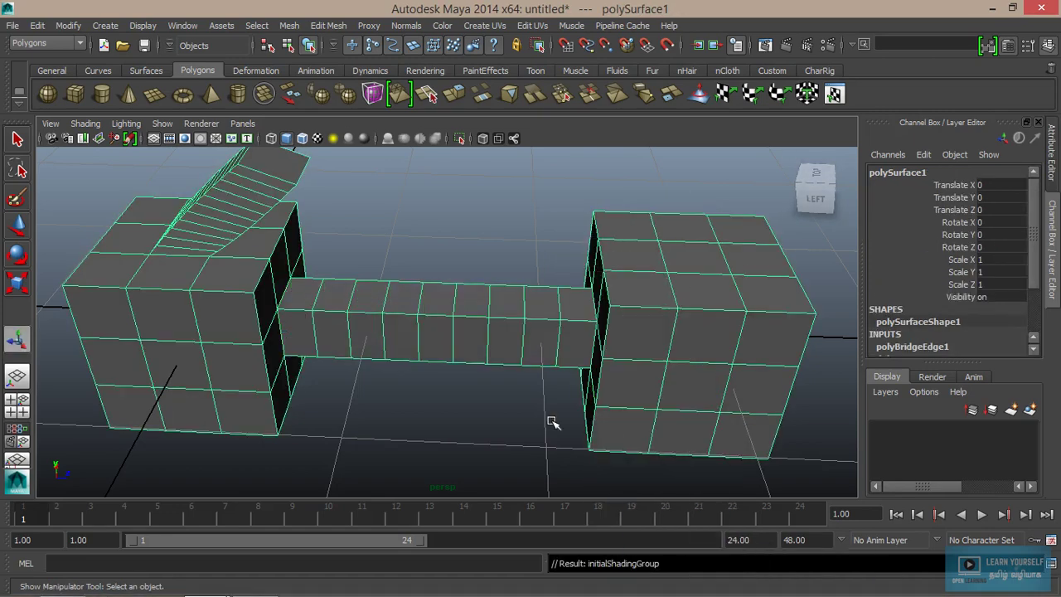
- Assign lambert1 to the combined cubes-and-bridge mesh and select it
left_click(503, 421)
left_click_drag(467, 420, 442, 391, "alt")
left_click(417, 332)
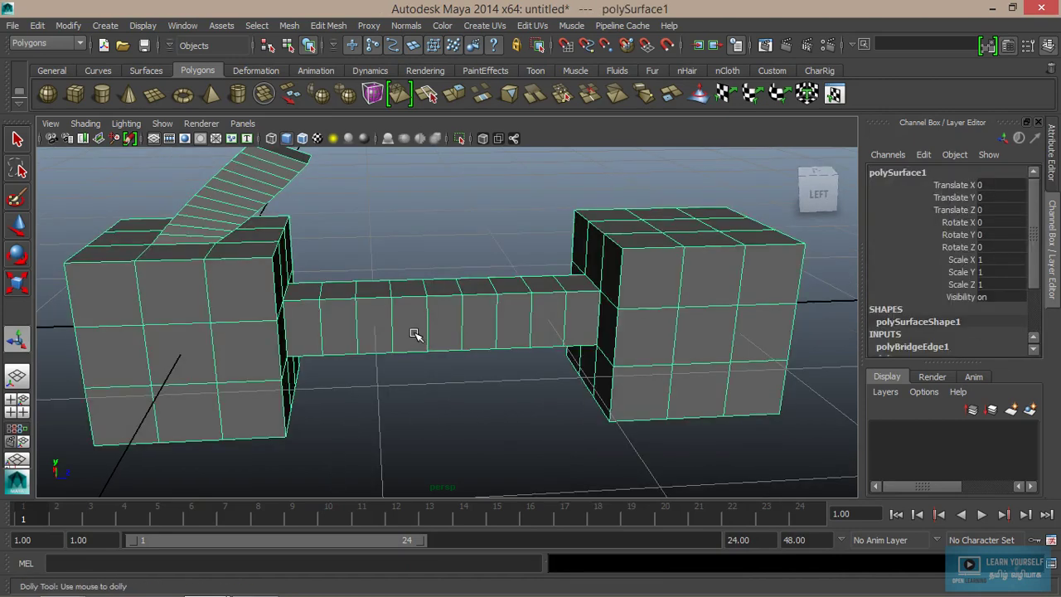
right_click_drag(417, 332, 757, 277, "alt")
scroll(946, 292, "down", 3)
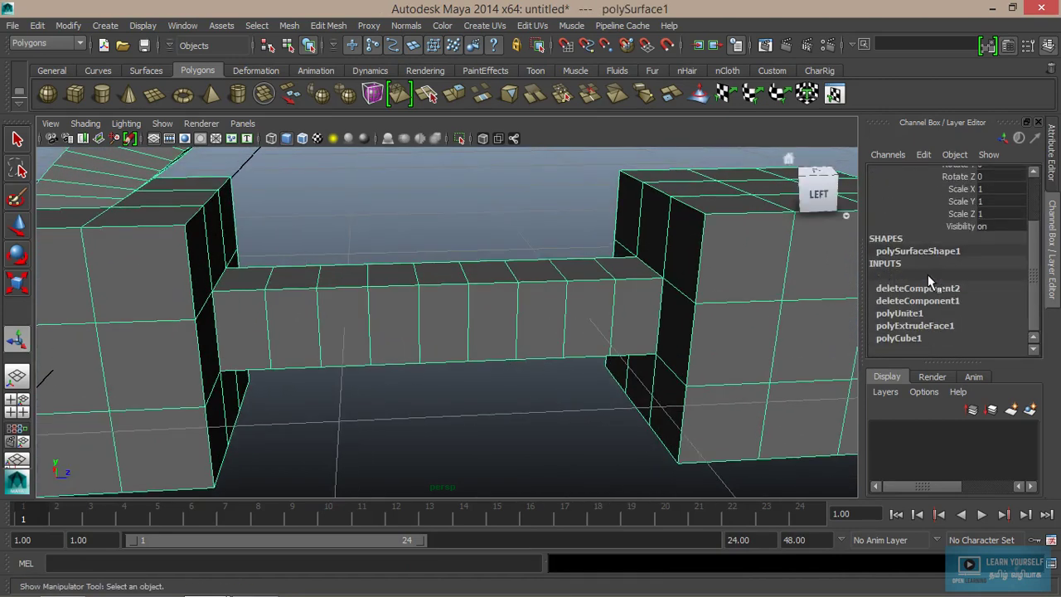
- In polyBridgeEdge1, set the bridge Twist to 180 and Taper to 11
left_click(927, 275)
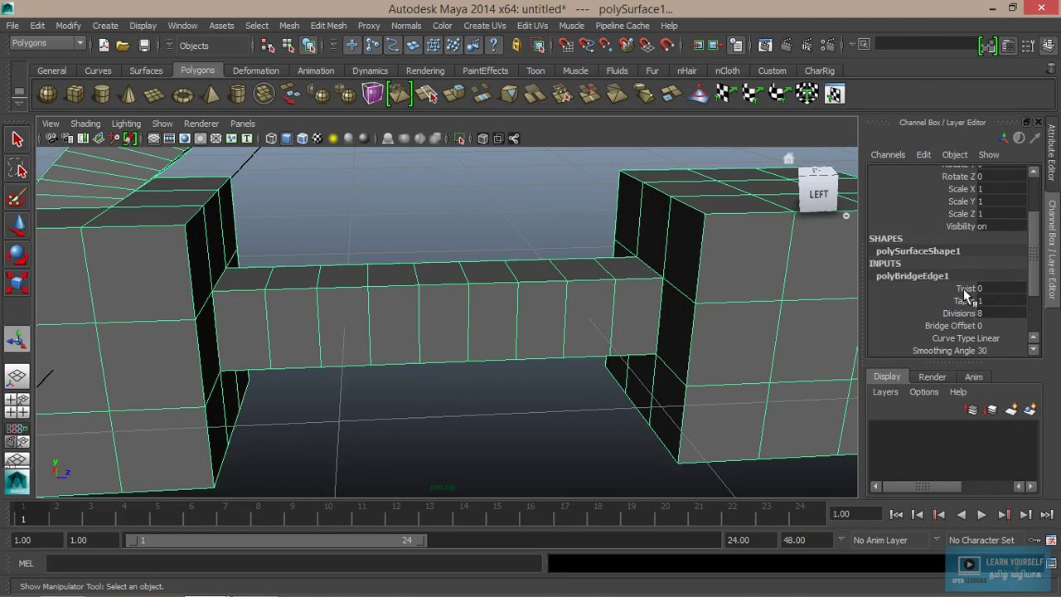
left_click(964, 288)
middle_click_drag(490, 352, 515, 352)
left_click(963, 302)
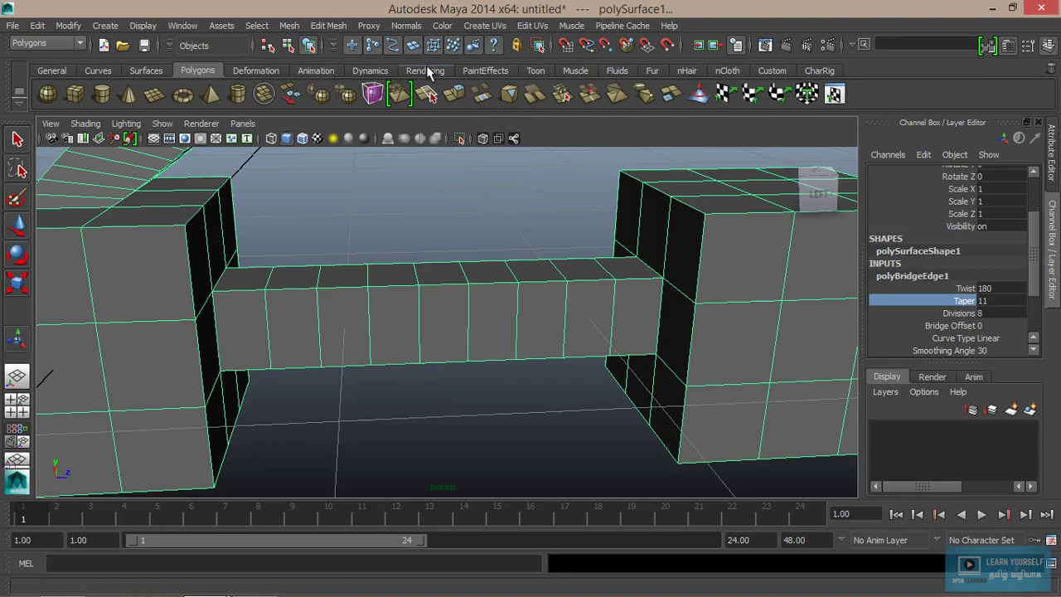
- Set the bridge Curve Type to Curve in Edit Mesh > Bridge Options
left_click(342, 32)
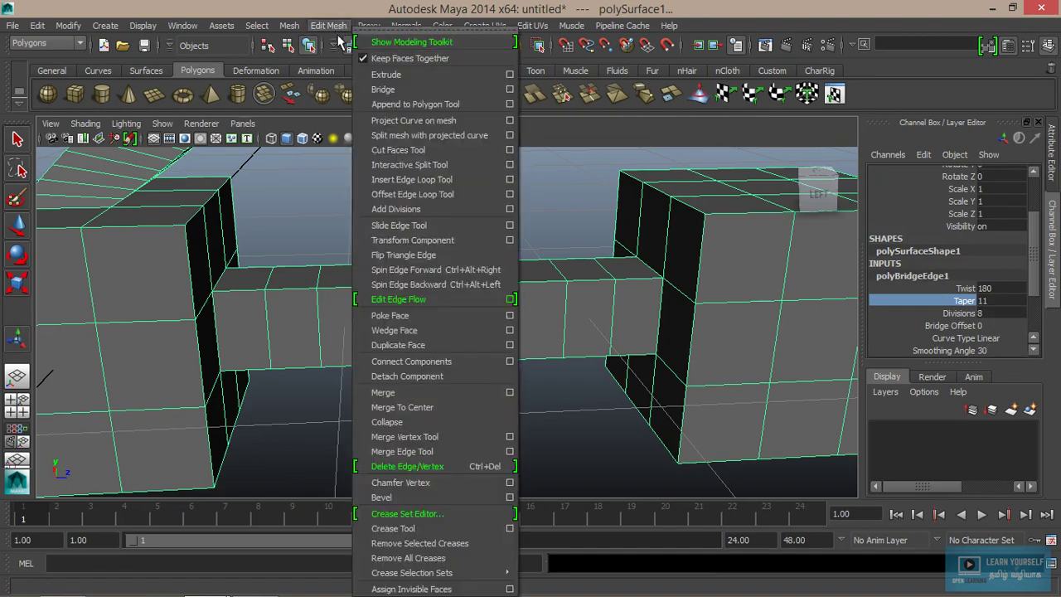
left_click(506, 89)
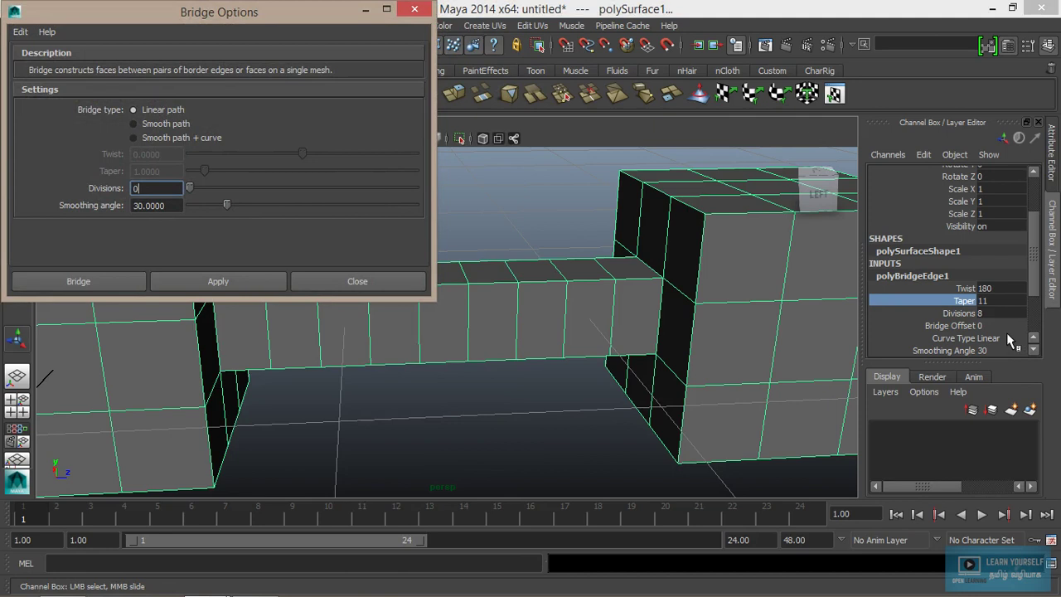
left_click(1007, 335)
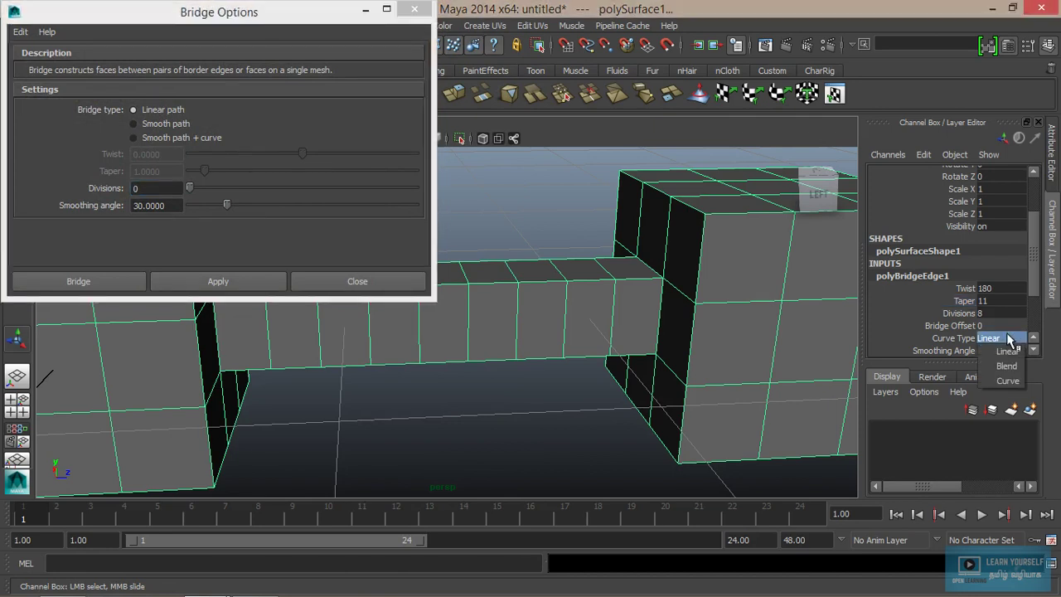
left_click(1005, 383)
left_click(366, 11)
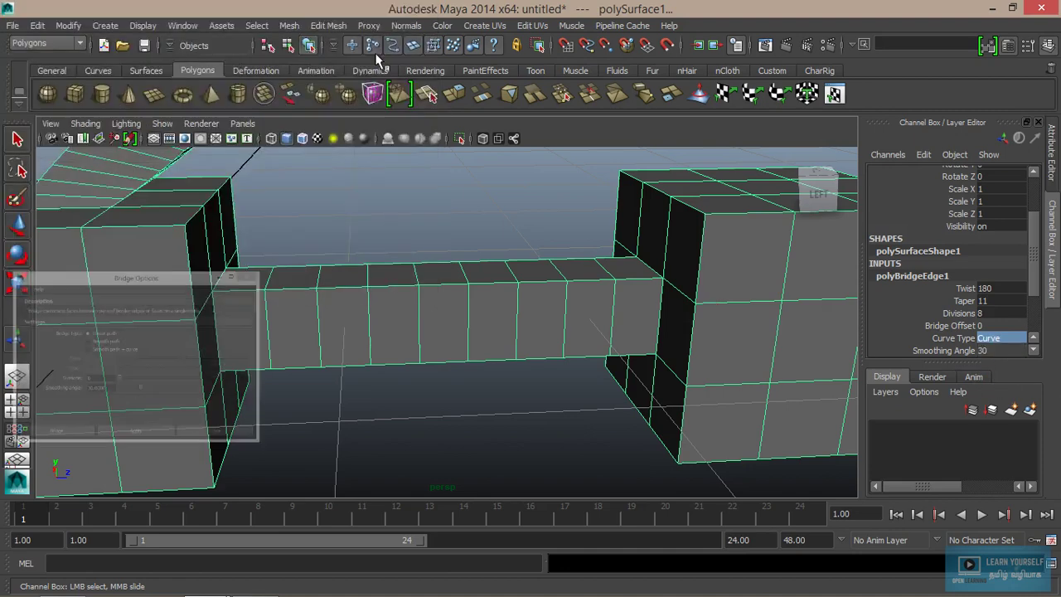
- Lower the bridge Divisions to 7 and raise Taper to 15
left_click(954, 314)
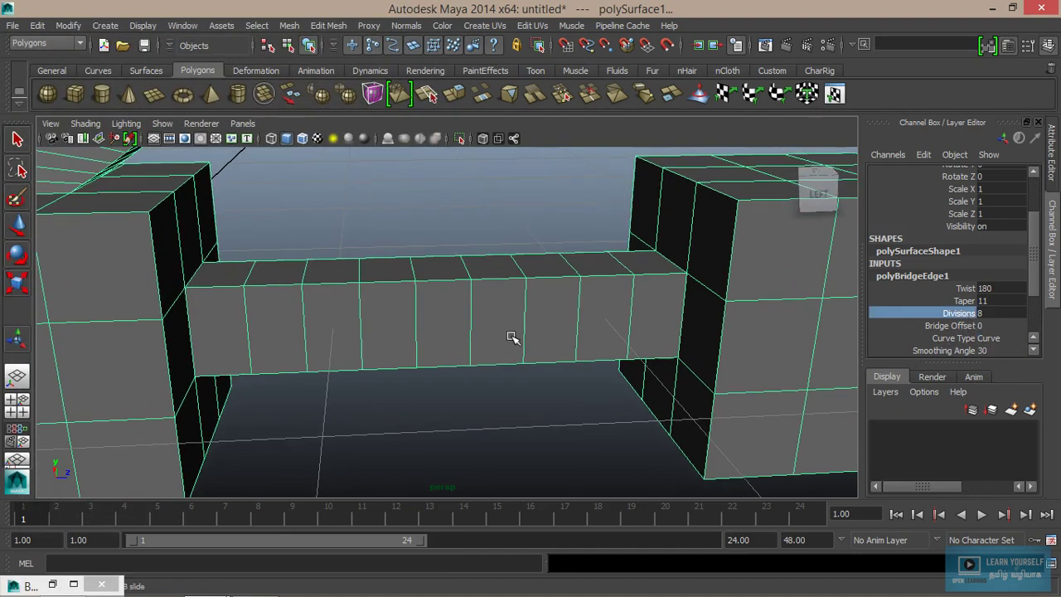
middle_click_drag(509, 337, 487, 327)
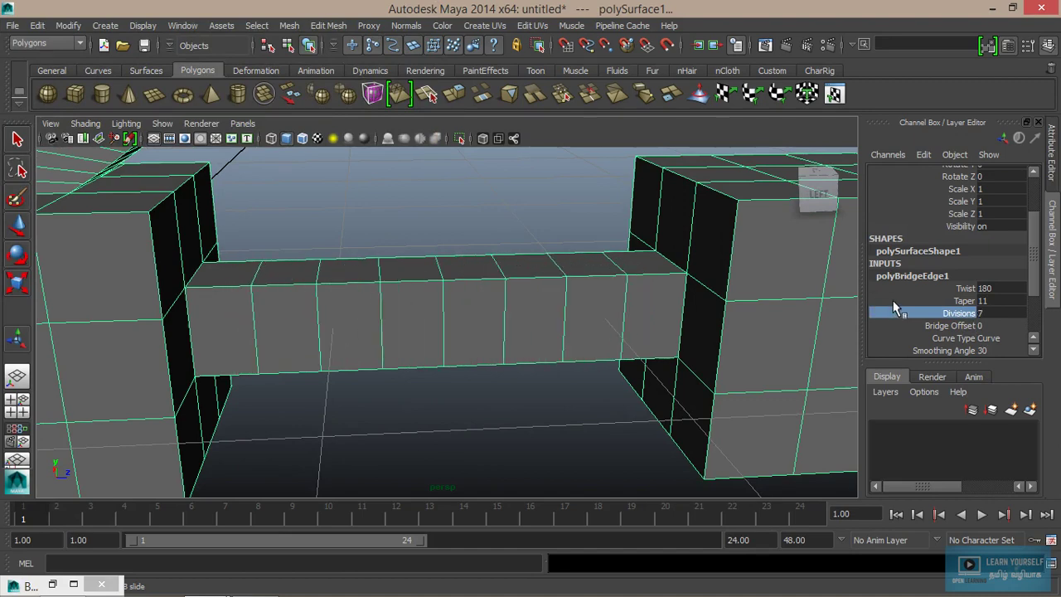
left_click(968, 289)
left_click(967, 301)
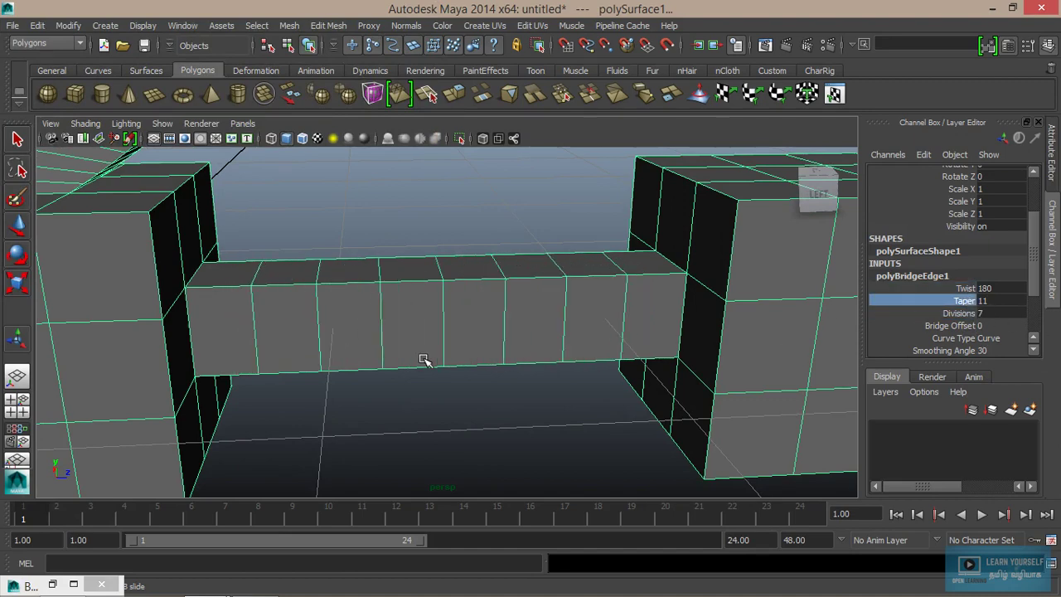
left_click_drag(471, 358, 508, 360, "alt")
- Switch the scene to wireframe display and view the bridge from a closer angle
key("4")
scroll(481, 346, "down", 5)
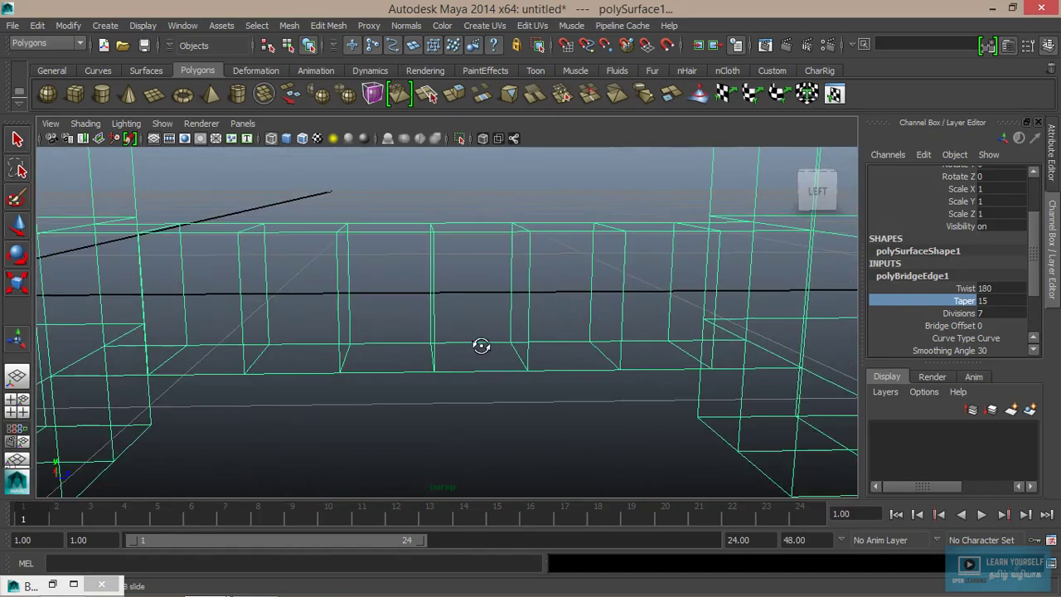
scroll(480, 347, "up", 1)
left_click_drag(454, 325, 546, 329, "alt")
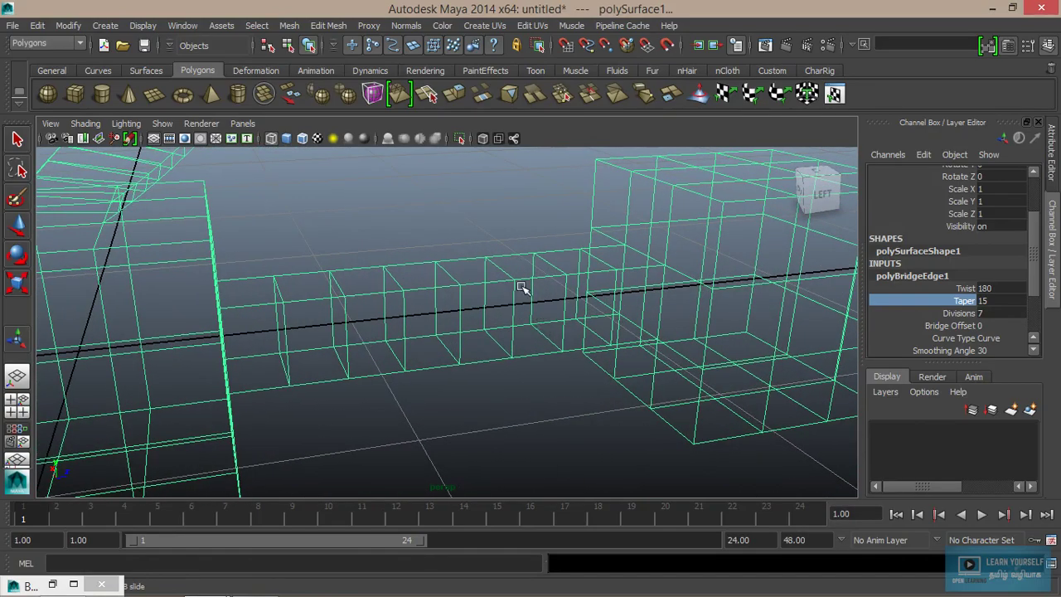
- Undo back to the two separate cubes and rebuild the bridge with Smooth path
key("ctrl+z")
key("ctrl+z")
key("ctrl+z")
key("ctrl+z")
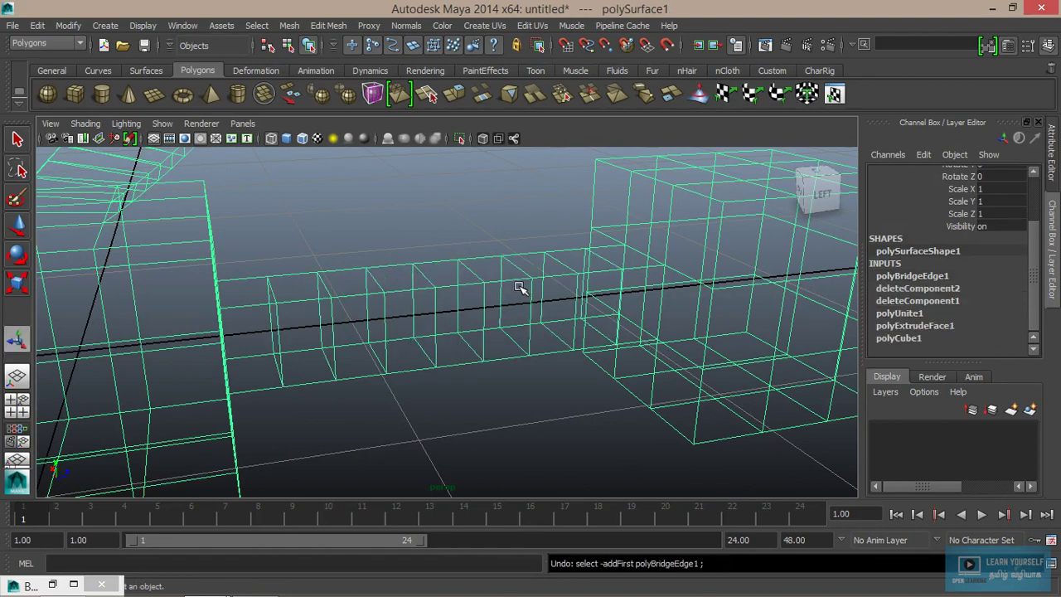
key("ctrl+z")
key("ctrl+z")
key("ctrl+z")
key("ctrl+z")
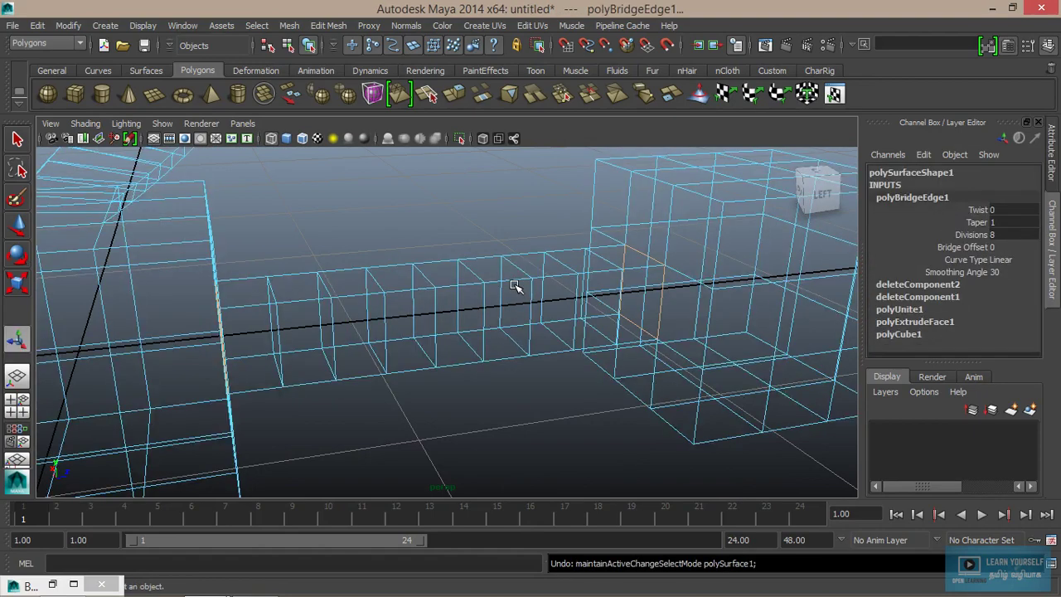
key("ctrl+z")
key("ctrl+z")
key("ctrl+z")
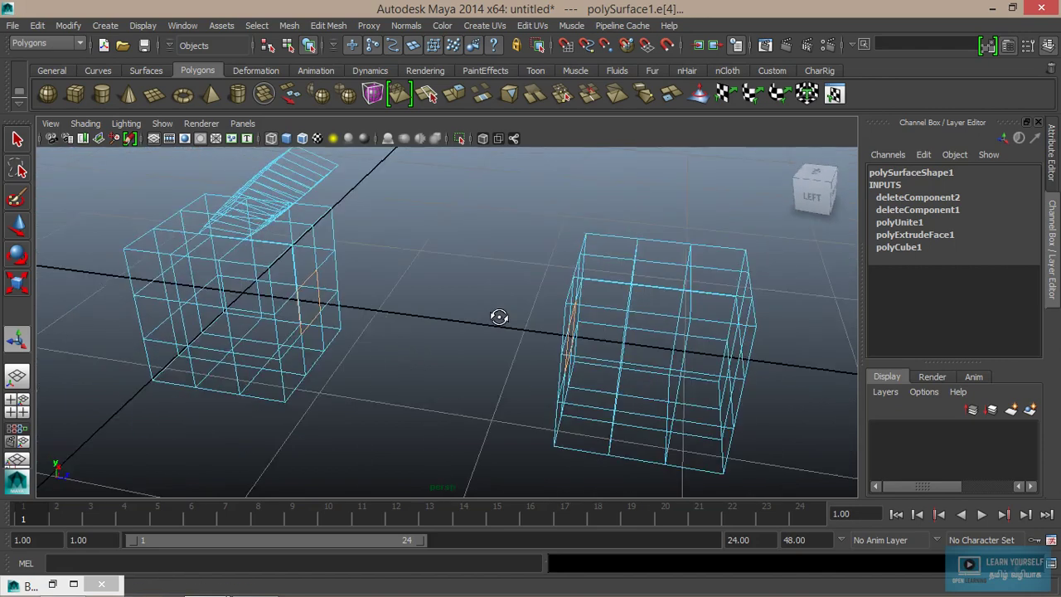
left_click(316, 24)
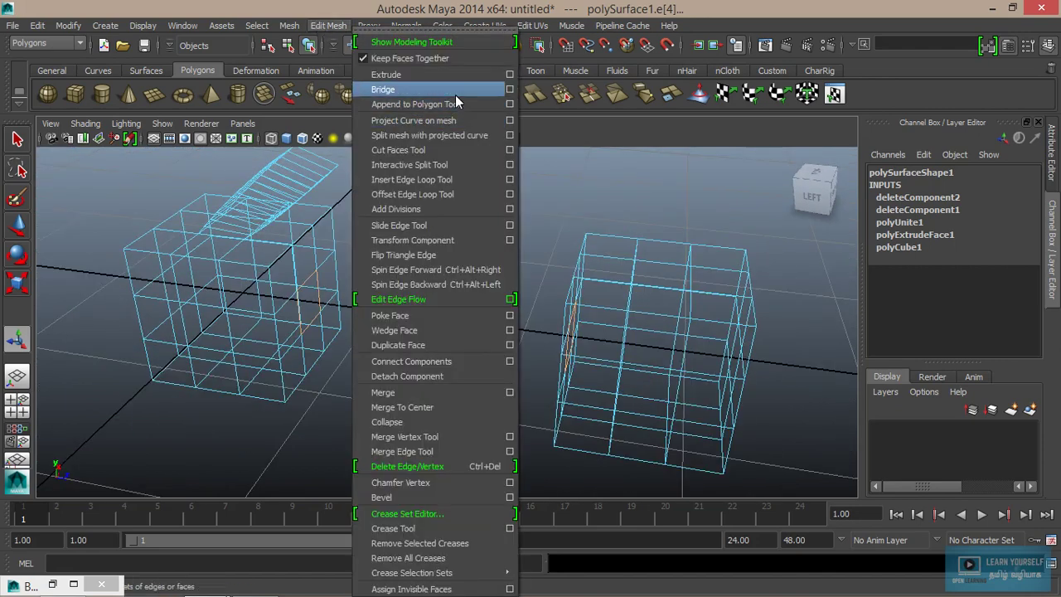
left_click(511, 89)
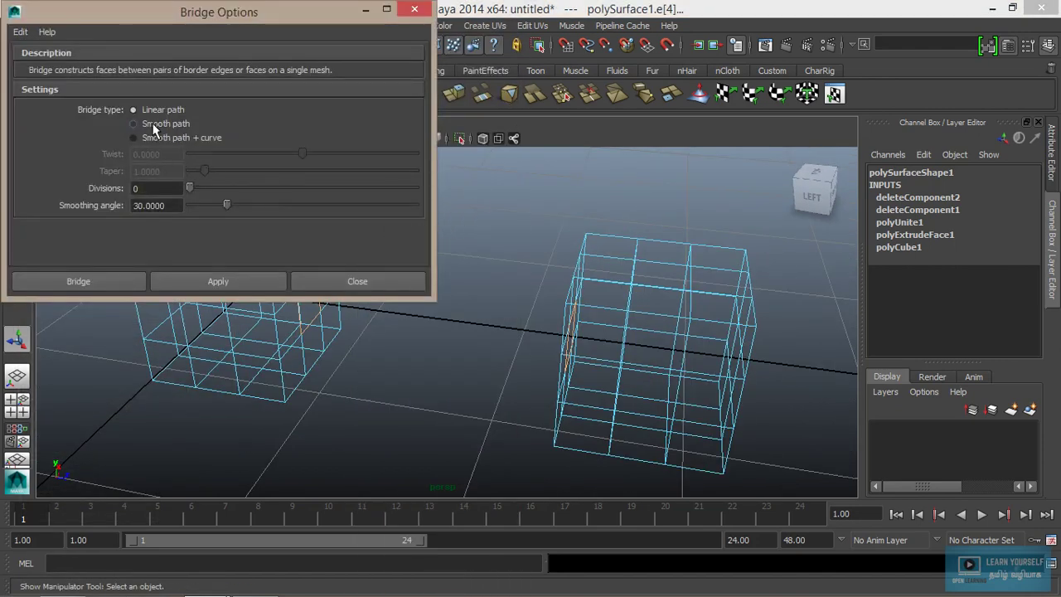
left_click(153, 125)
left_click(74, 281)
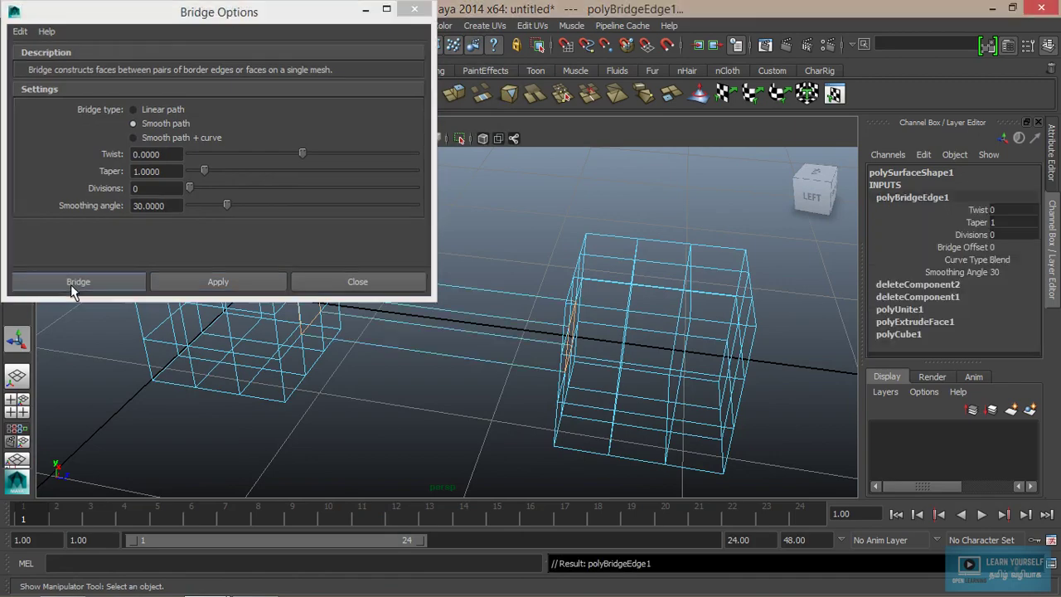
right_click_drag(261, 304, 393, 330, "alt")
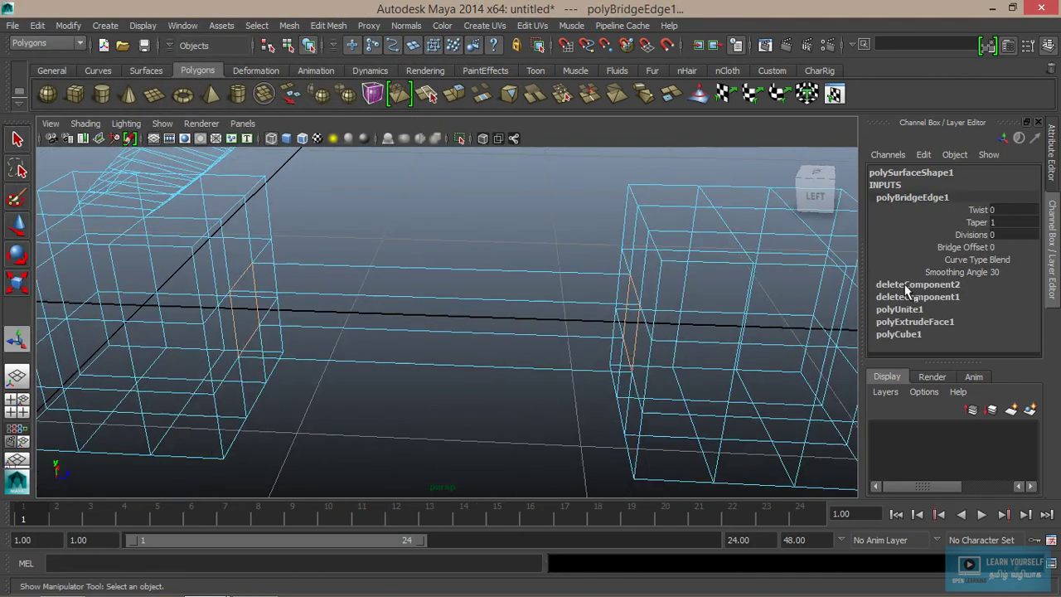
- Set the bridge Divisions to 12 and Taper to 2.1, shown in shaded mode
left_click(972, 234)
middle_click_drag(362, 347, 470, 382)
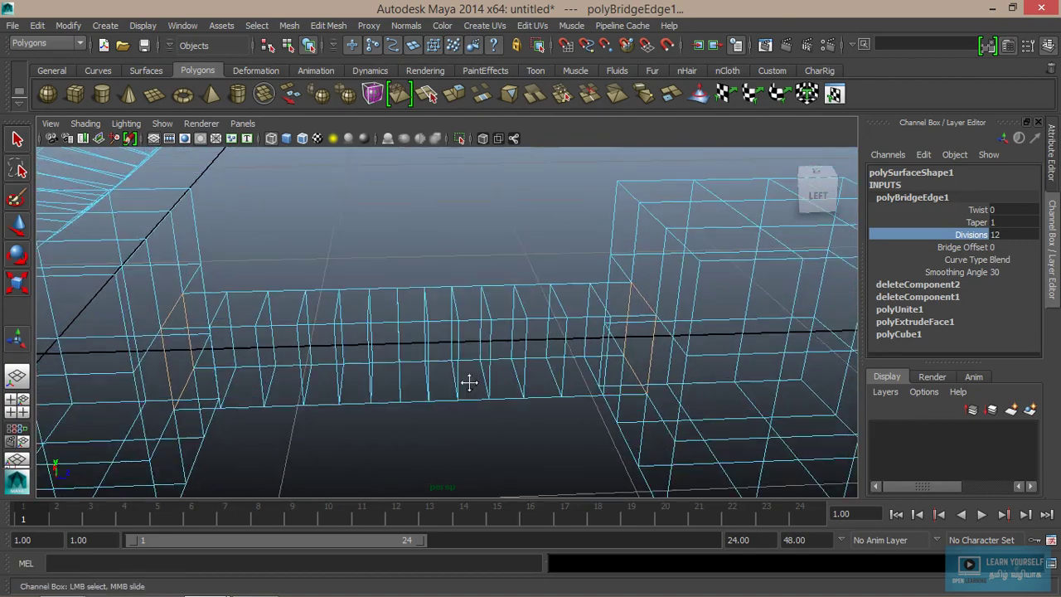
left_click(977, 222)
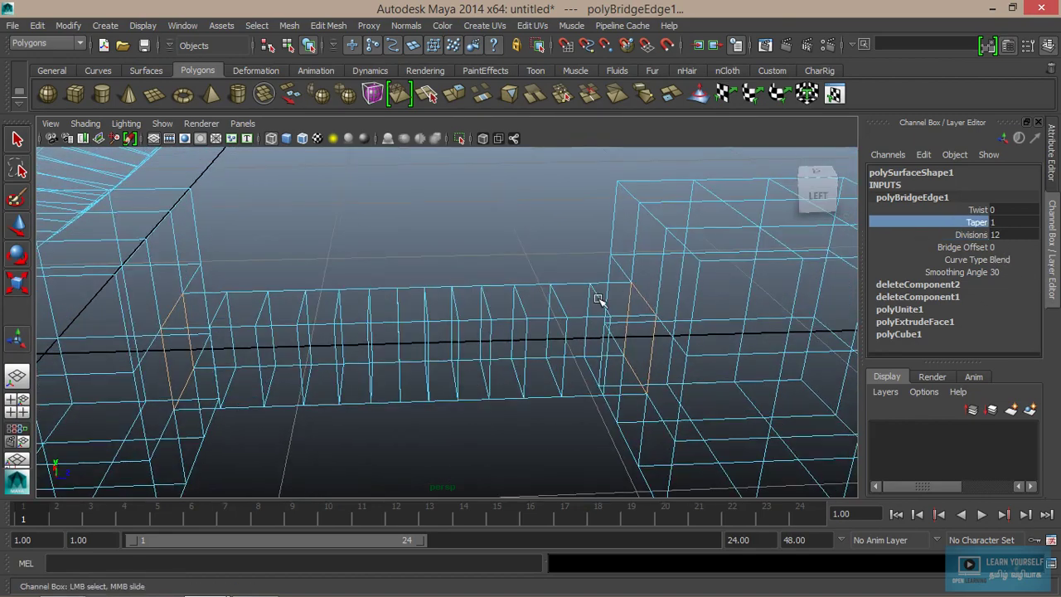
mouse_move(600, 299)
middle_mouse_down()
mouse_move(586, 295)
mouse_move(604, 294)
middle_mouse_up()
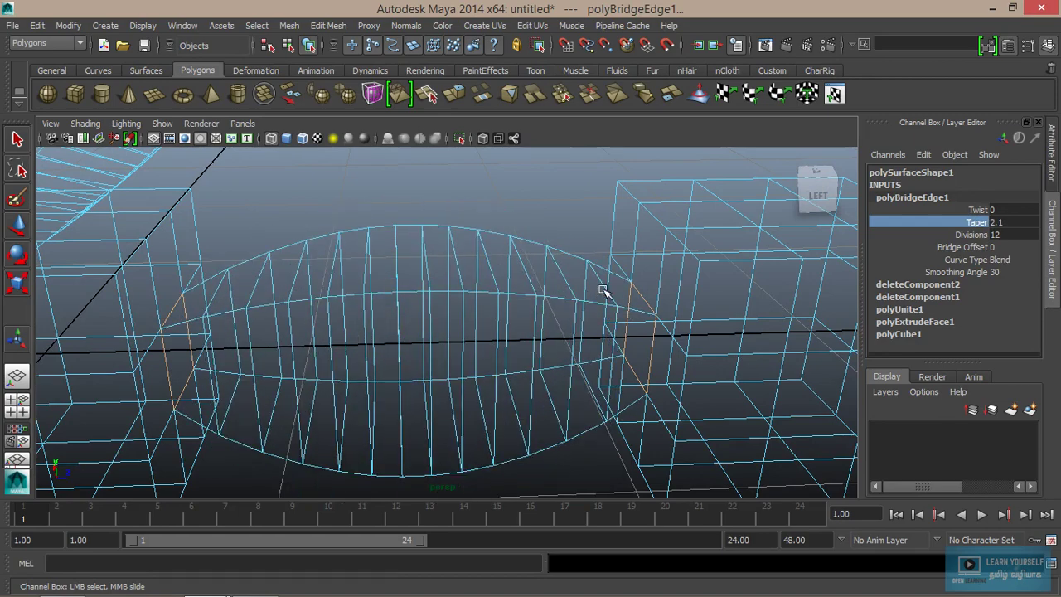
key("5")
scroll(602, 287, "down", 2)
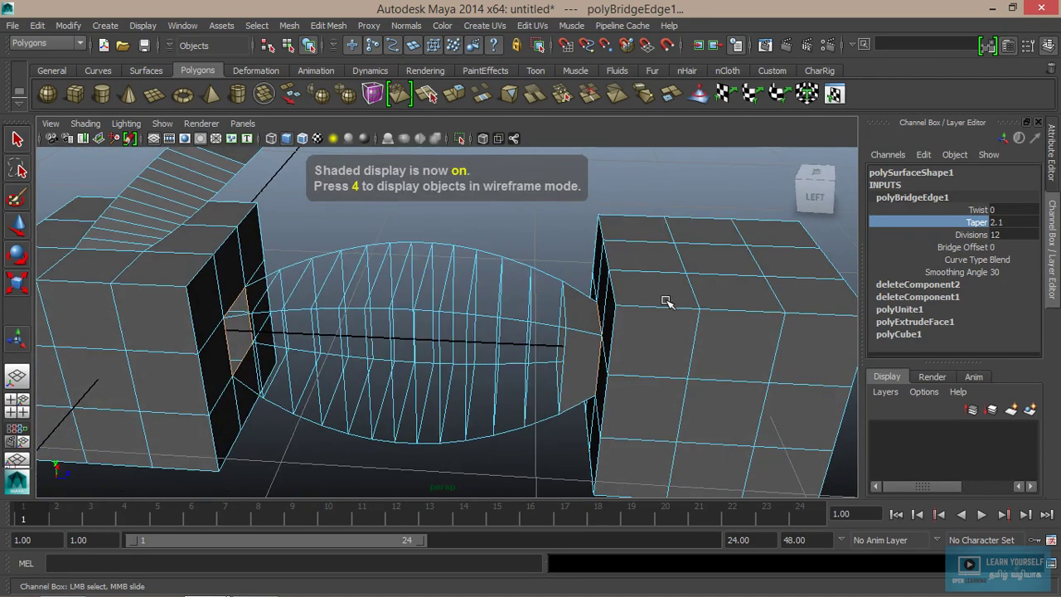
right_click_drag(667, 302, 751, 224)
left_click(704, 293)
right_click(703, 294)
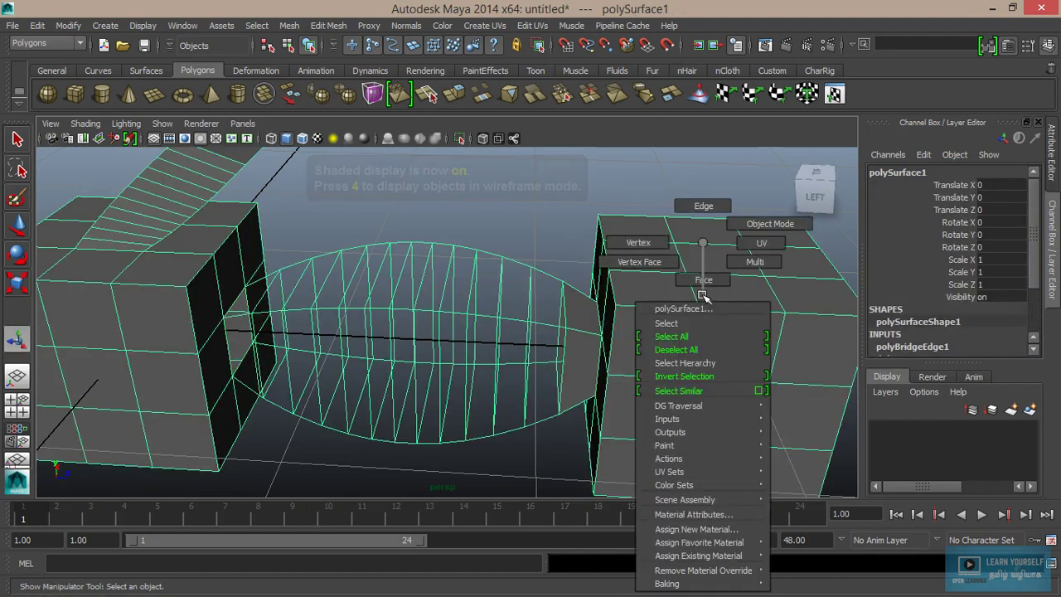
mouse_move(701, 555)
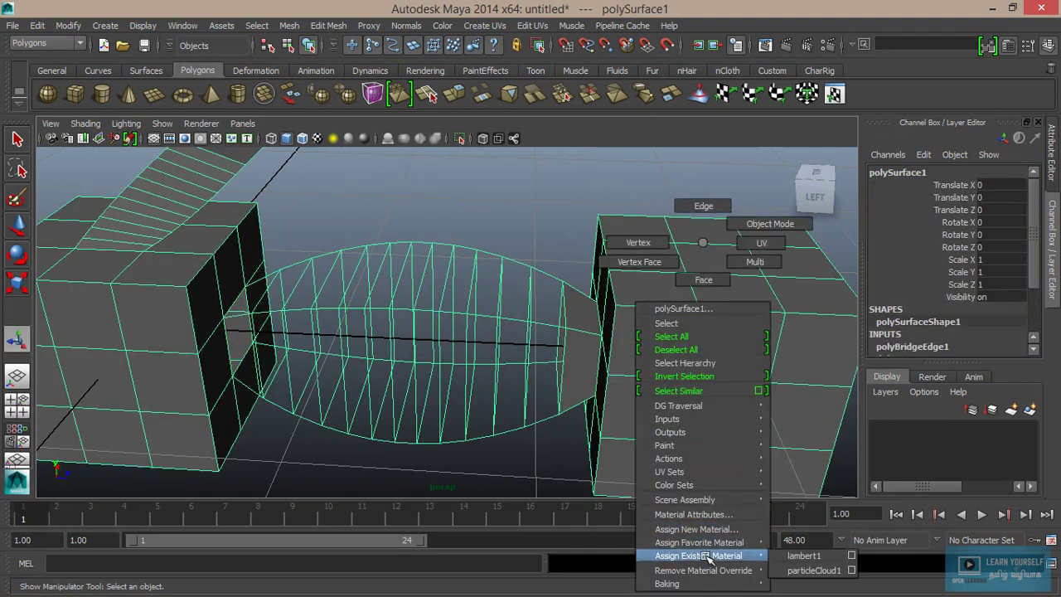
left_click(832, 556)
scroll(941, 316, "down", 3)
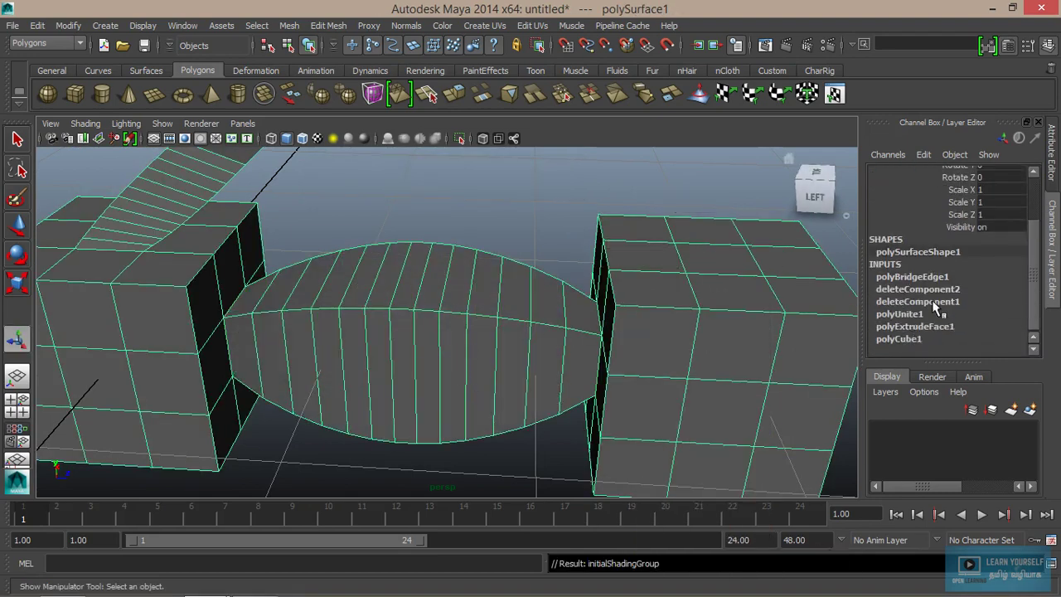
left_click(920, 277)
left_click(965, 303)
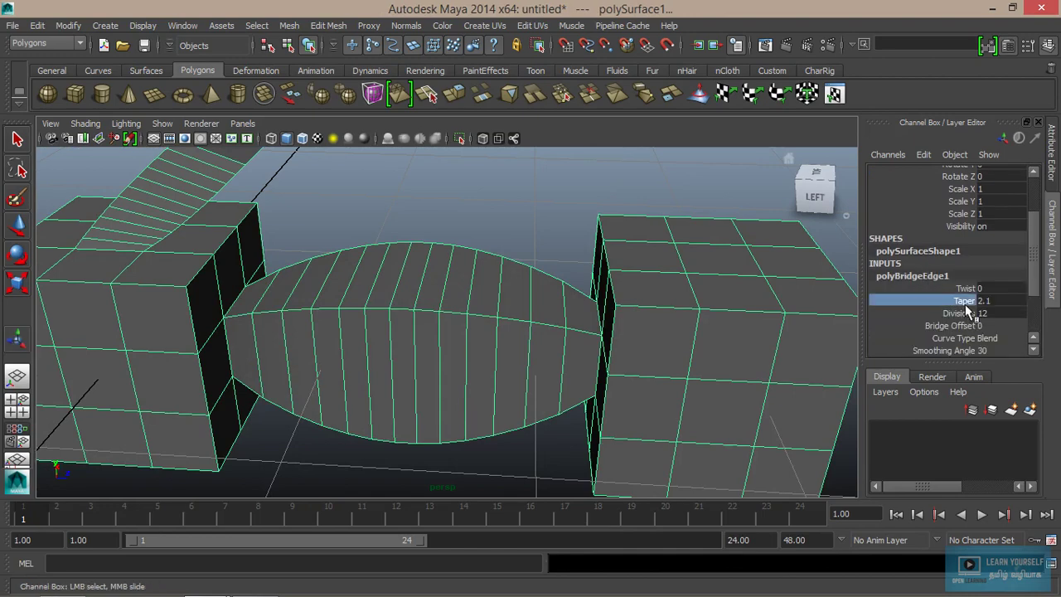
middle_click_drag(516, 324, 628, 307)
left_click(961, 289)
left_click_drag(627, 308, 705, 220, "alt")
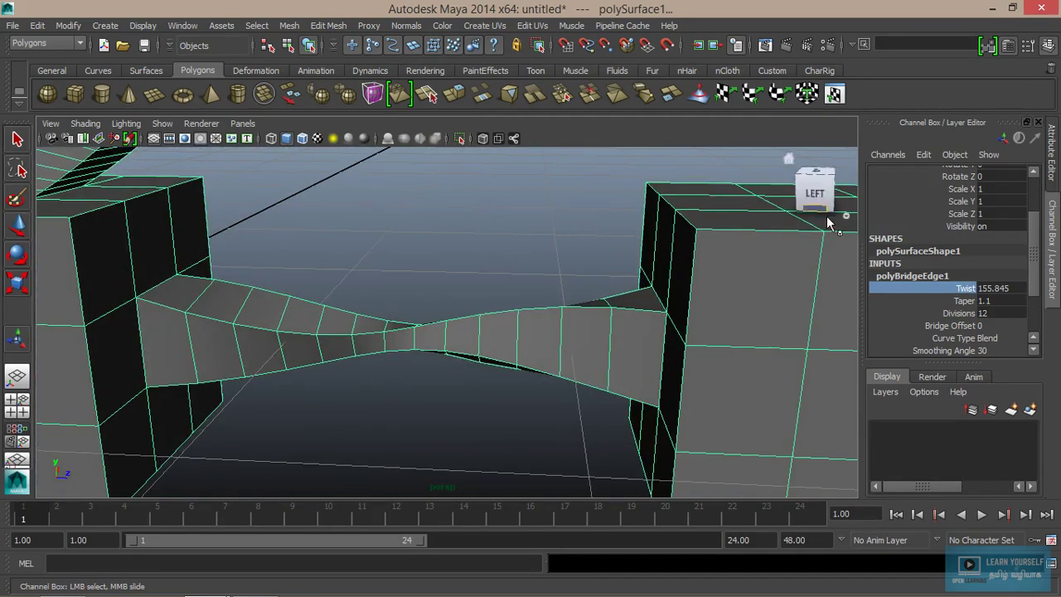
left_click(964, 301)
middle_click_drag(481, 349, 448, 339)
key("f")
left_click_drag(446, 341, 478, 359, "alt")
middle_click_drag(514, 340, 513, 335)
key("ctrl+z")
key("ctrl+z")
key("ctrl+z")
key("ctrl+z")
key("ctrl+z")
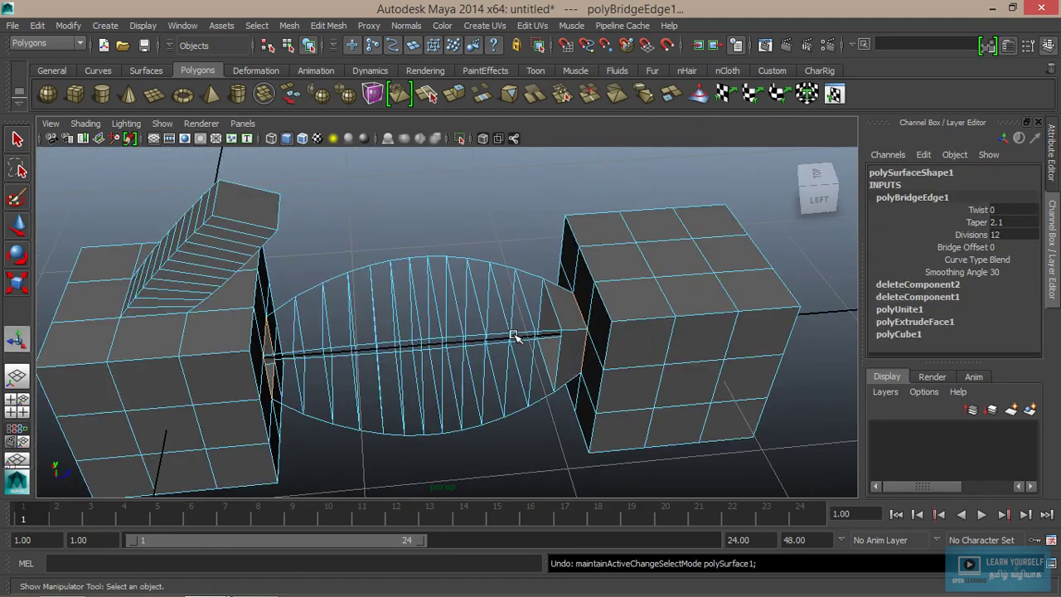
- Build a new bridge between the cubes using Smooth path + curve
left_click(329, 25)
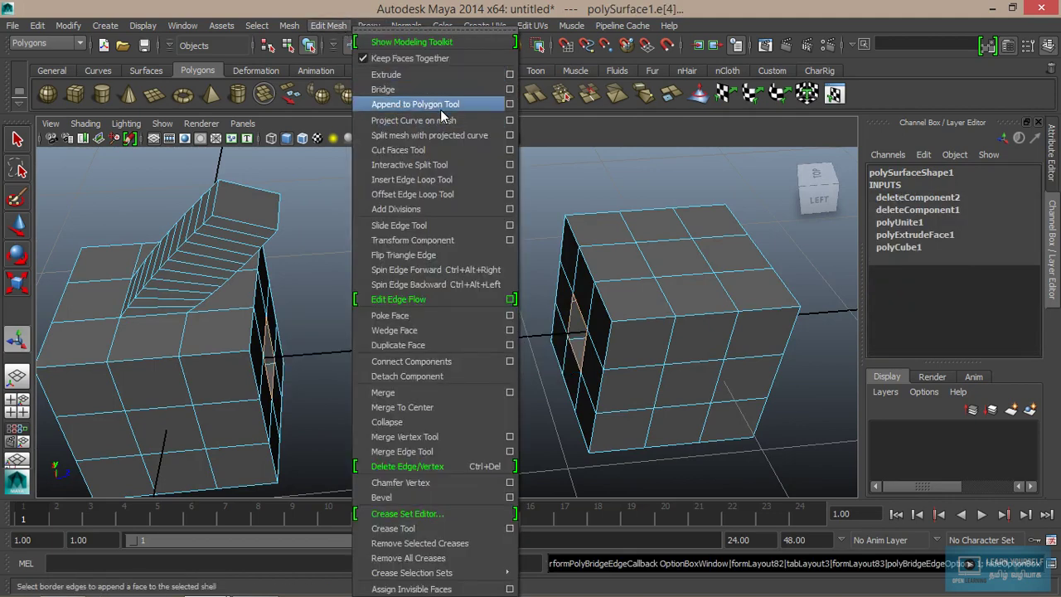
left_click(510, 89)
left_click(187, 138)
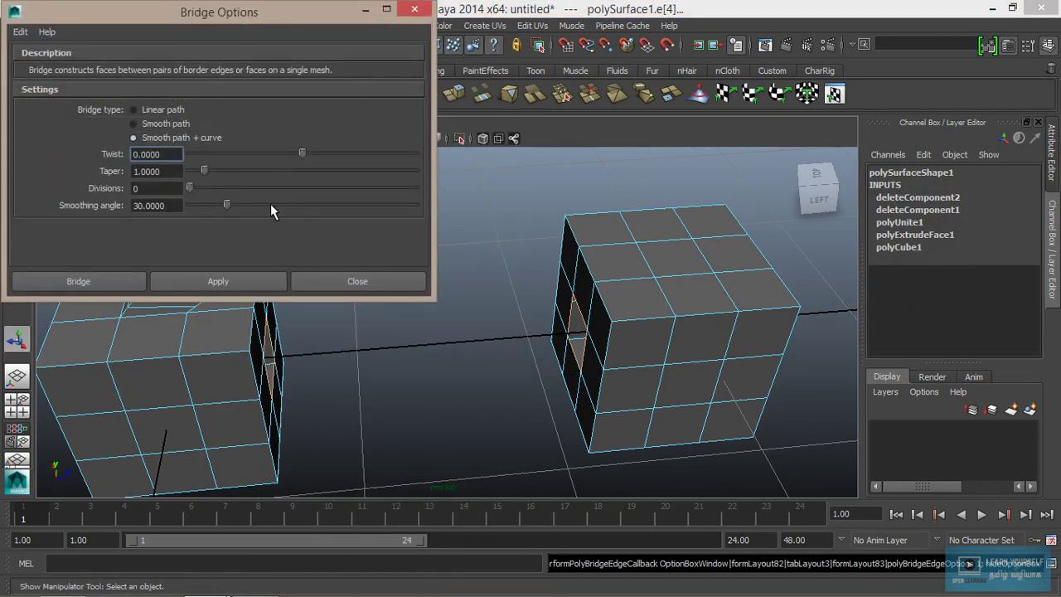
left_click(95, 282)
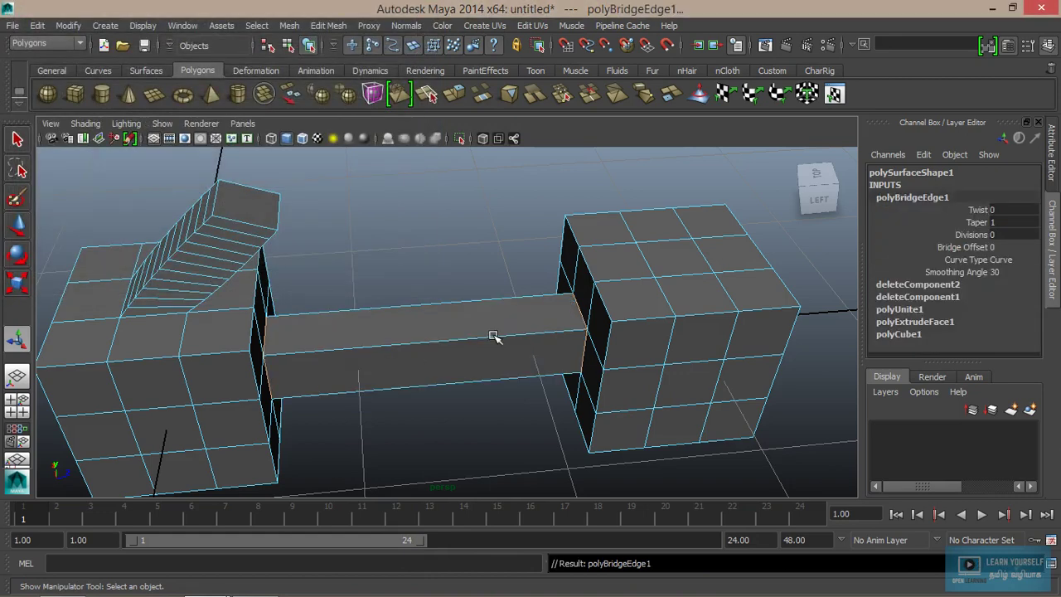
right_click_drag(495, 337, 561, 353, "alt")
left_click_drag(562, 354, 500, 324, "alt")
right_click_drag(504, 244, 581, 216)
- Set polyBridgeEdge1 Divisions on polySurface1 to 25
left_click(457, 361)
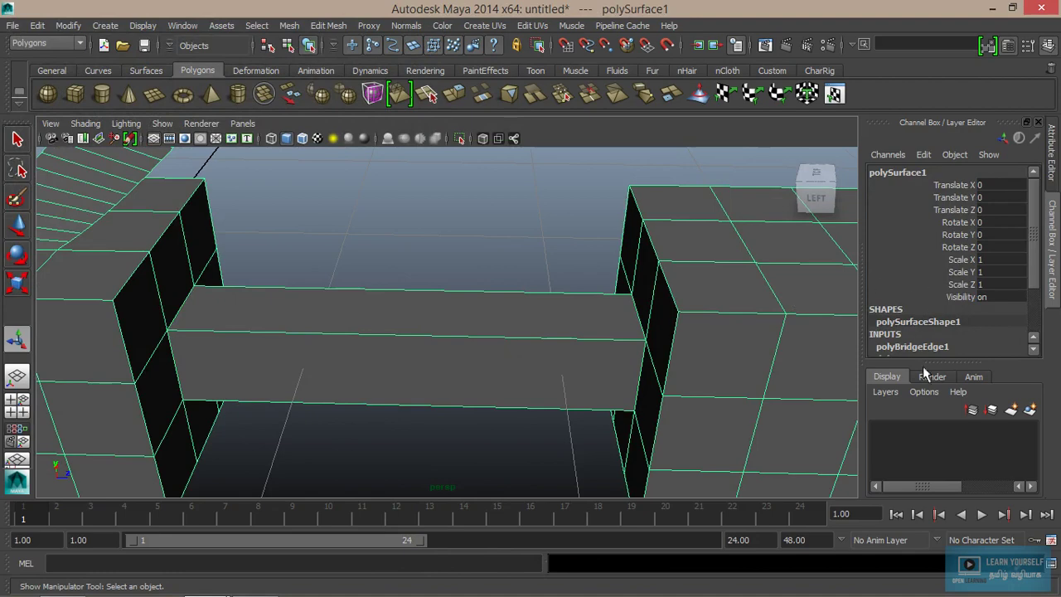
scroll(933, 330, "down", 3)
left_click(936, 276)
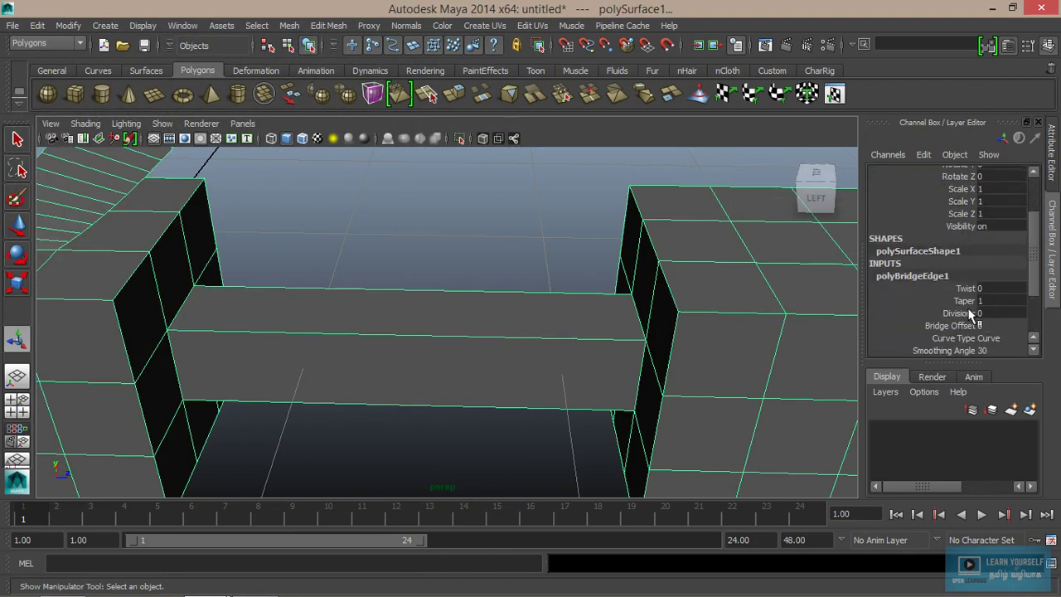
left_click(960, 314)
middle_click_drag(306, 358, 599, 354)
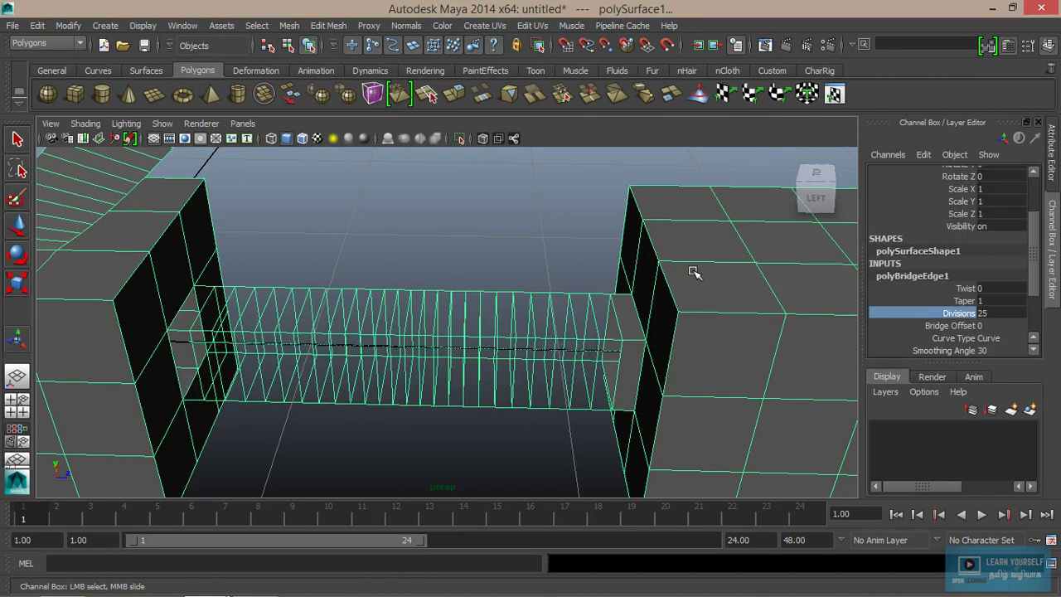
mouse_move(715, 255)
right_mouse_down()
mouse_move(713, 290)
mouse_move(763, 228)
mouse_move(713, 583)
mouse_move(727, 556)
mouse_move(825, 558)
right_mouse_up()
- Assign lambert1, switch to wireframe, and select the guide curve curve1
left_click(419, 439)
left_click(390, 387)
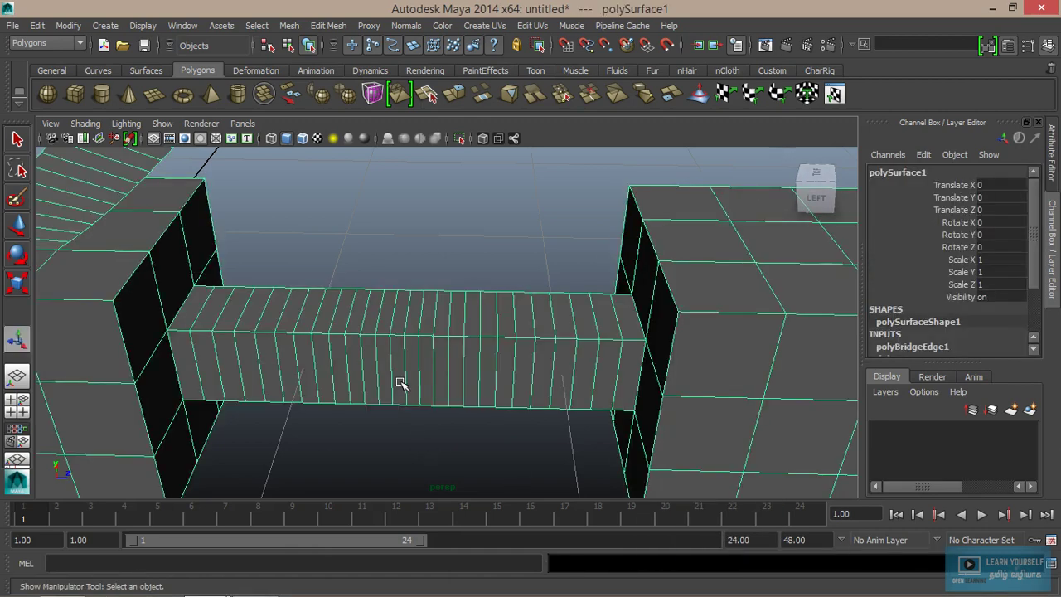
key("4")
scroll(386, 380, "up", 2)
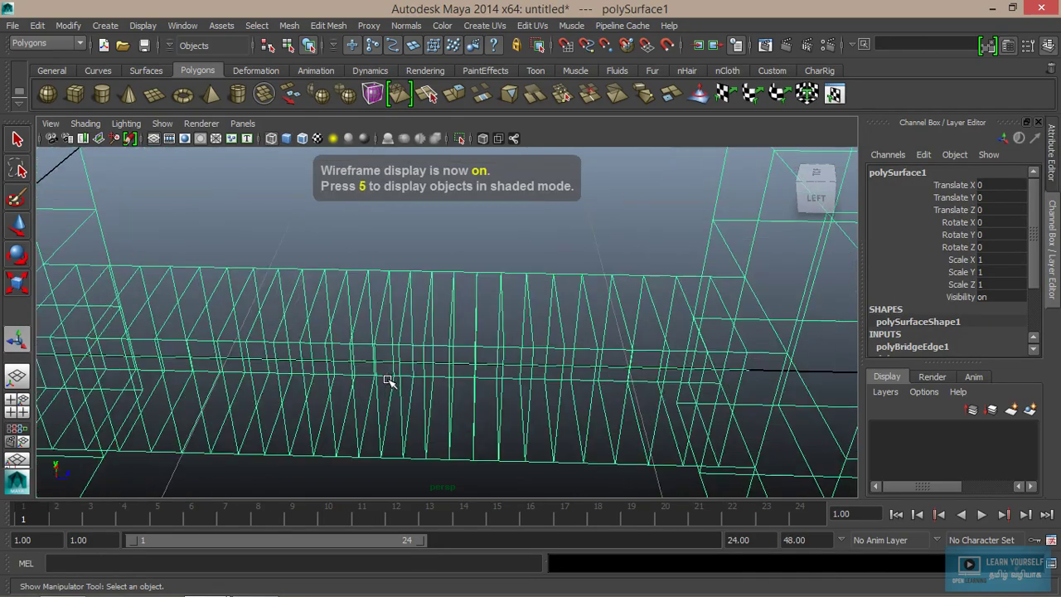
left_click_drag(540, 411, 479, 379, "alt")
right_click_drag(427, 353, 752, 374, "alt")
left_click_drag(756, 387, 747, 381)
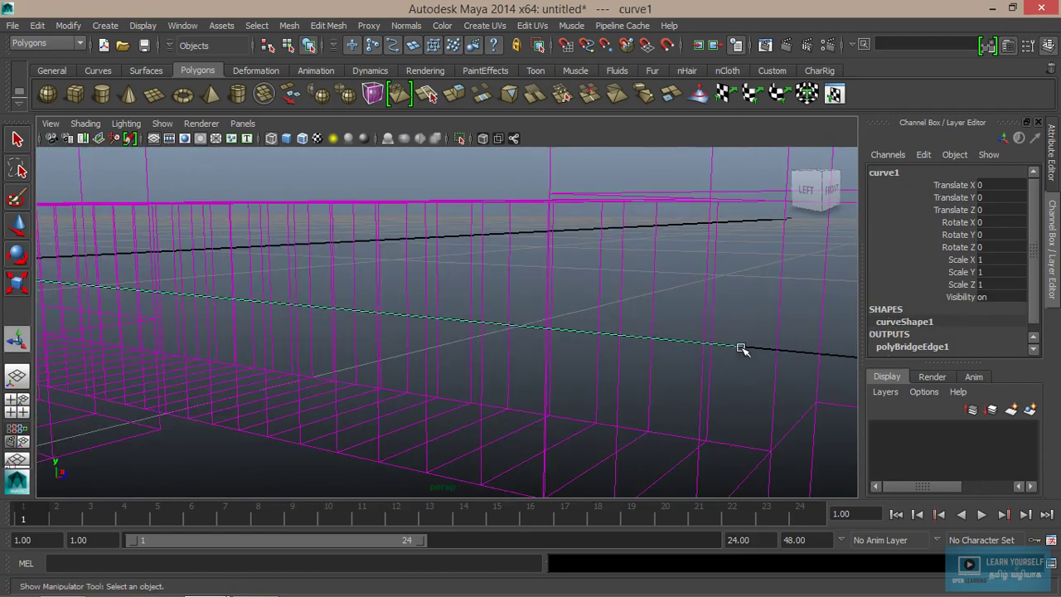
- Put curve1 into Control Vertex mode
right_click(743, 349)
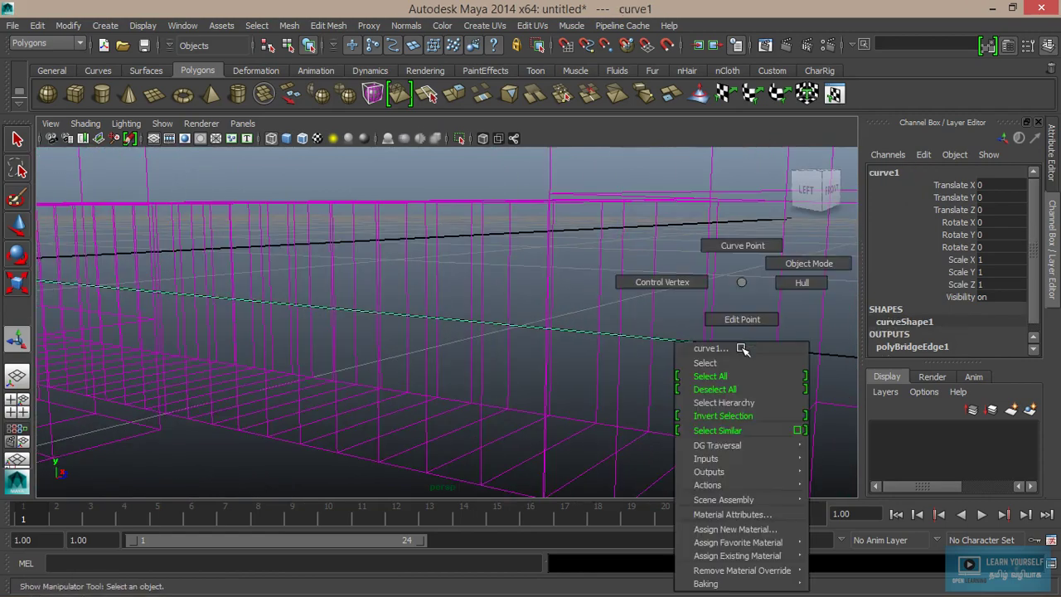
left_click(662, 282)
scroll(668, 343, "down", 5)
left_click_drag(662, 344, 531, 384, "alt")
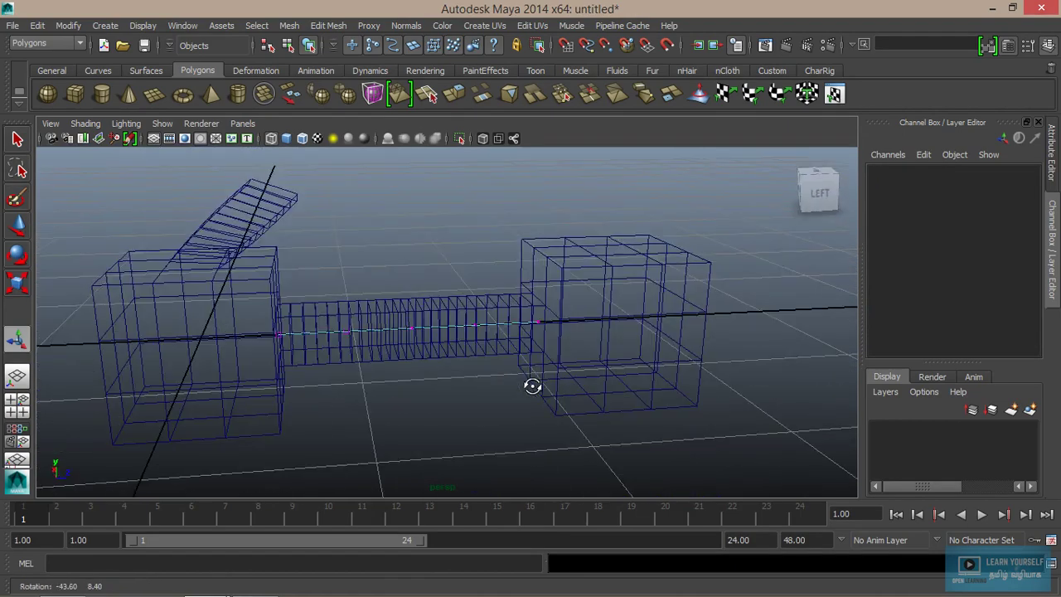
scroll(502, 386, "up", 5)
- Move the two middle CVs of curve1 along Y to bend the bridge
left_click_drag(417, 318, 458, 401)
key("5")
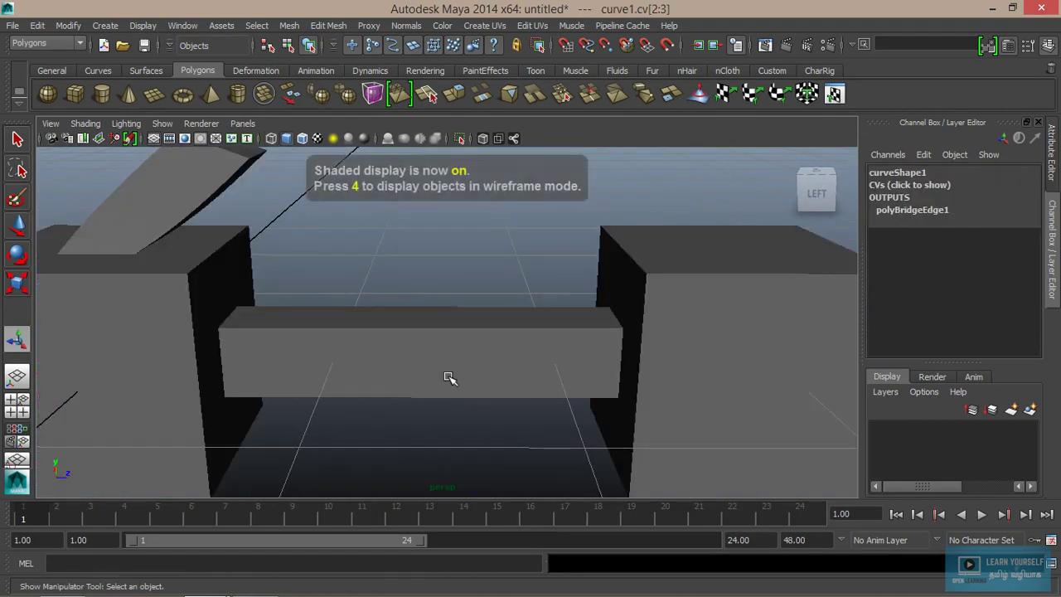
key("w")
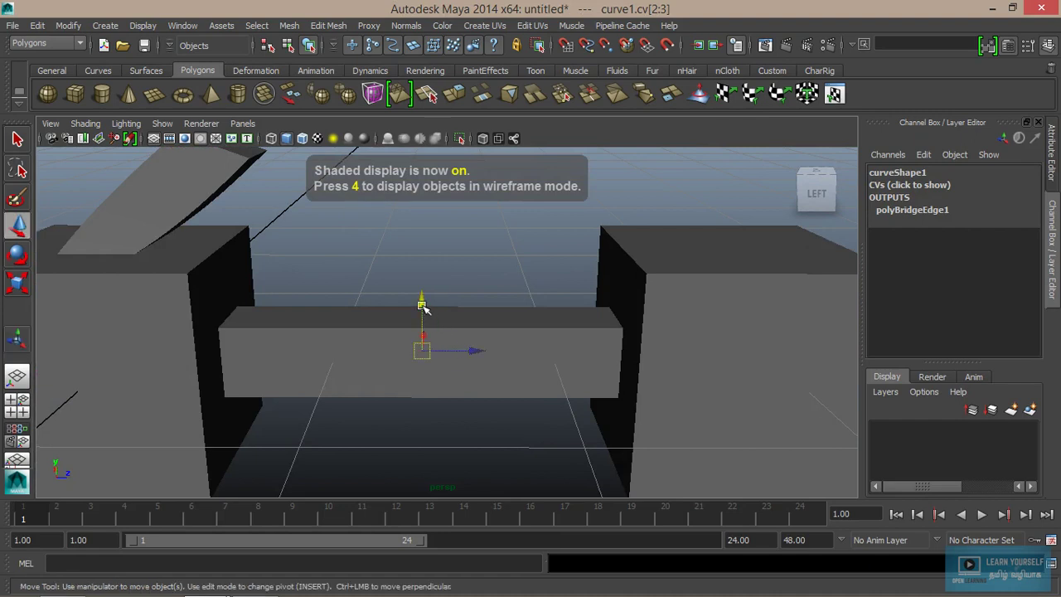
mouse_move(421, 302)
left_mouse_down()
mouse_move(421, 220)
mouse_move(426, 403)
mouse_move(421, 249)
mouse_move(405, 442)
mouse_move(422, 207)
mouse_move(466, 287)
mouse_move(447, 360)
mouse_move(463, 398)
mouse_move(439, 407)
left_mouse_up()
key("5")
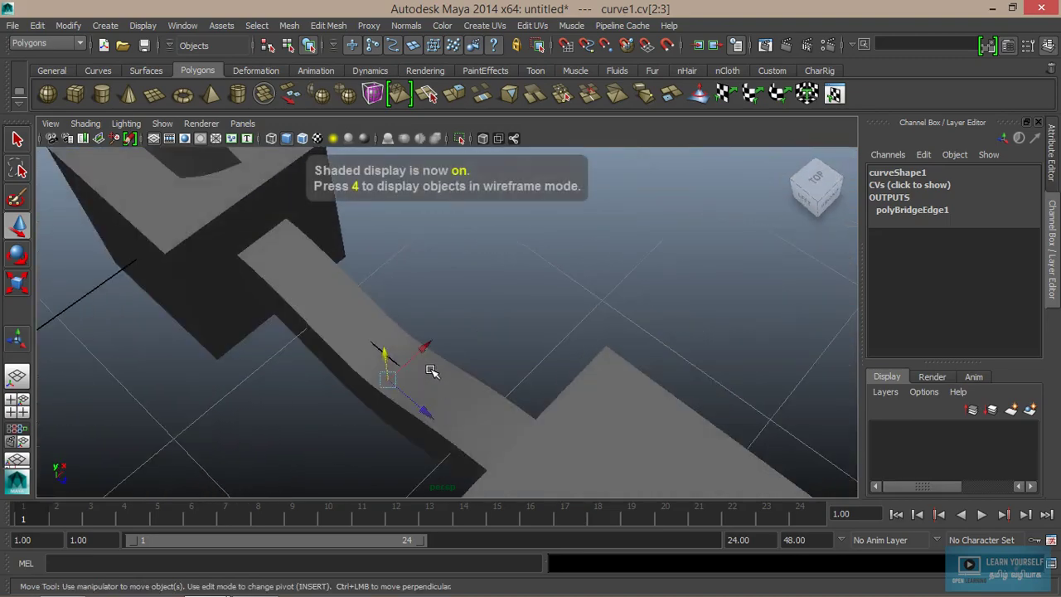
key("4")
left_click_drag(405, 403, 464, 332, "alt")
- Adjust the left-of-centre and left end CVs to settle the bridge's gentle arch
left_click(321, 334)
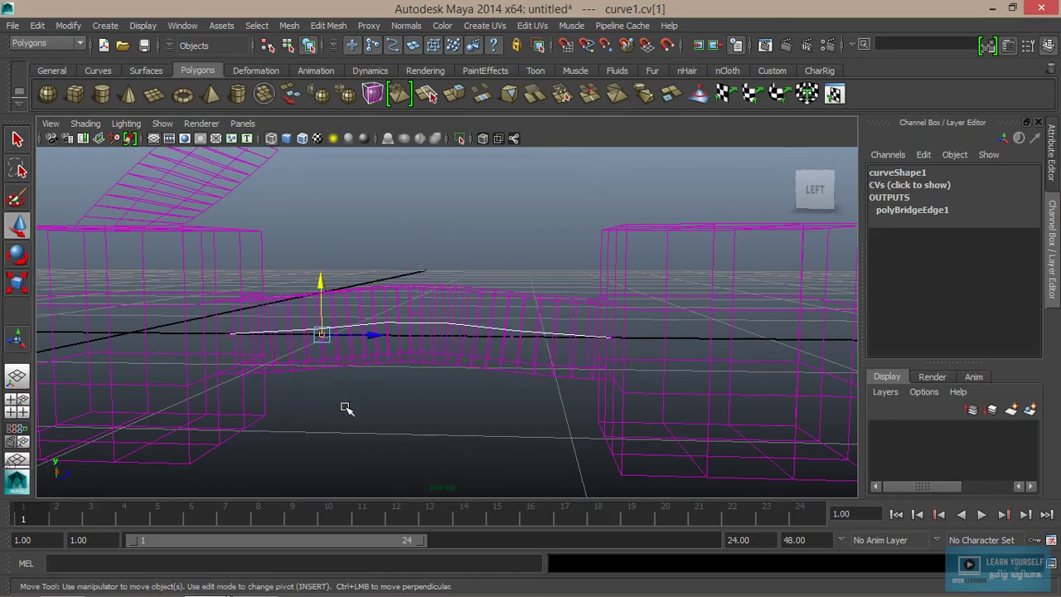
left_click_drag(326, 284, 249, 292)
left_click(229, 333)
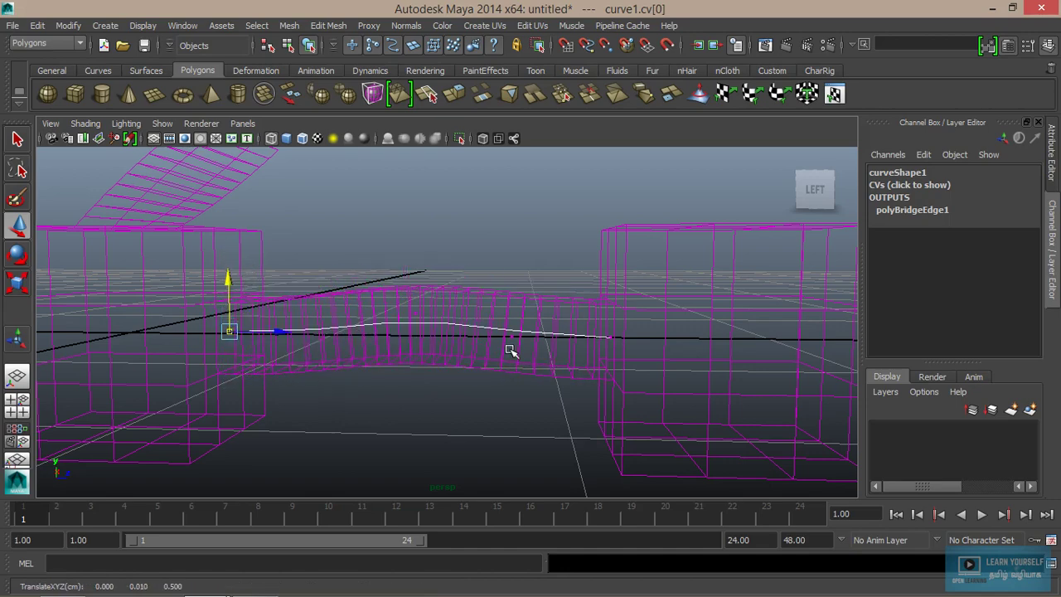
left_click_drag(376, 267, 428, 371)
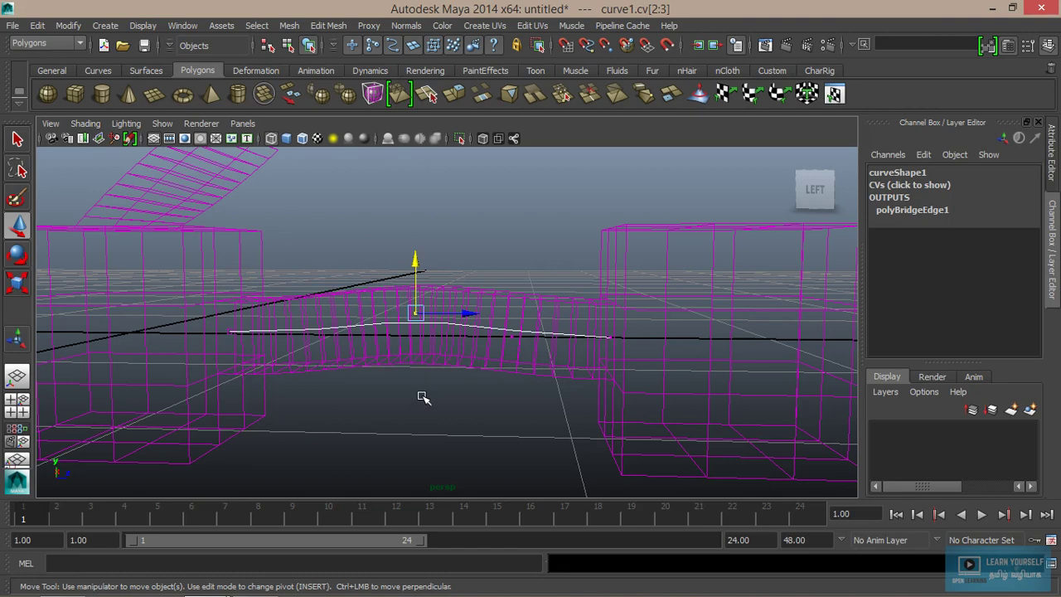